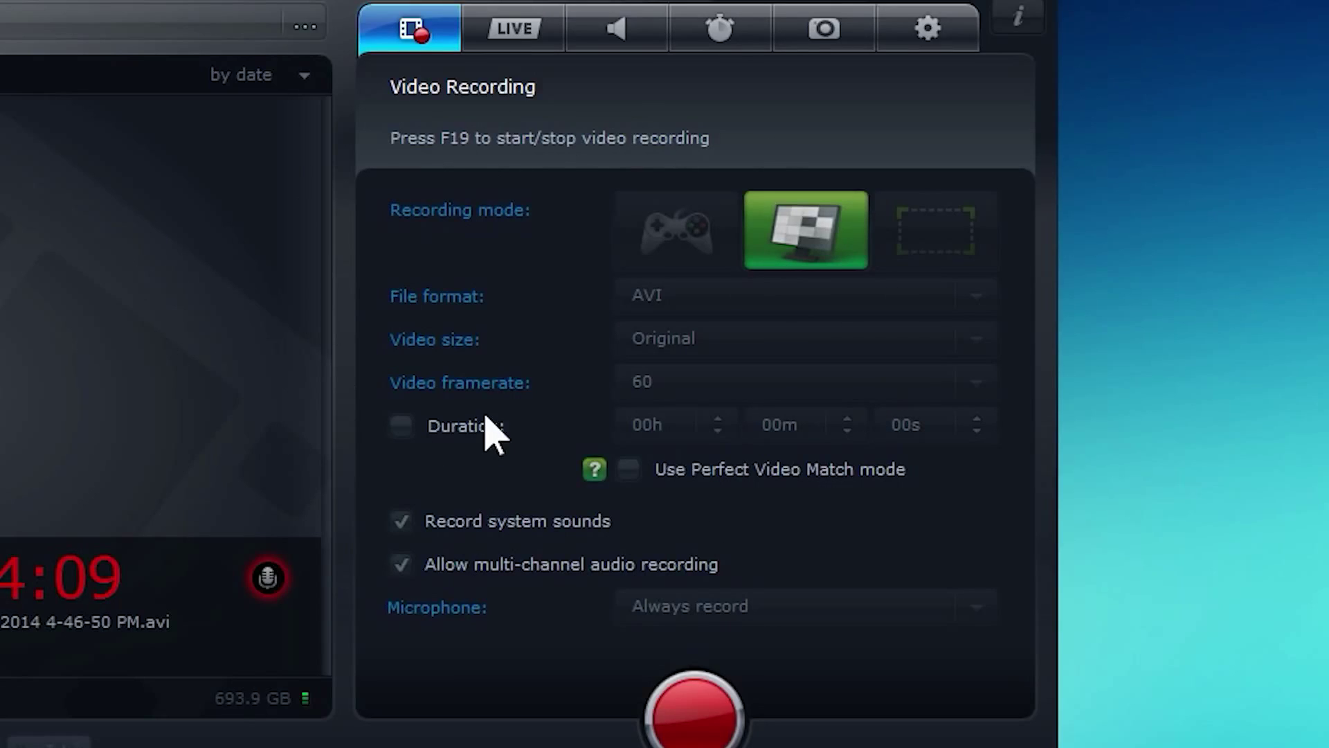
Step: Review the live streaming info and broadcast settings, the audio recording settings and the benchmarking settings
{"action": "left_click", "coordinate": [513, 35]}
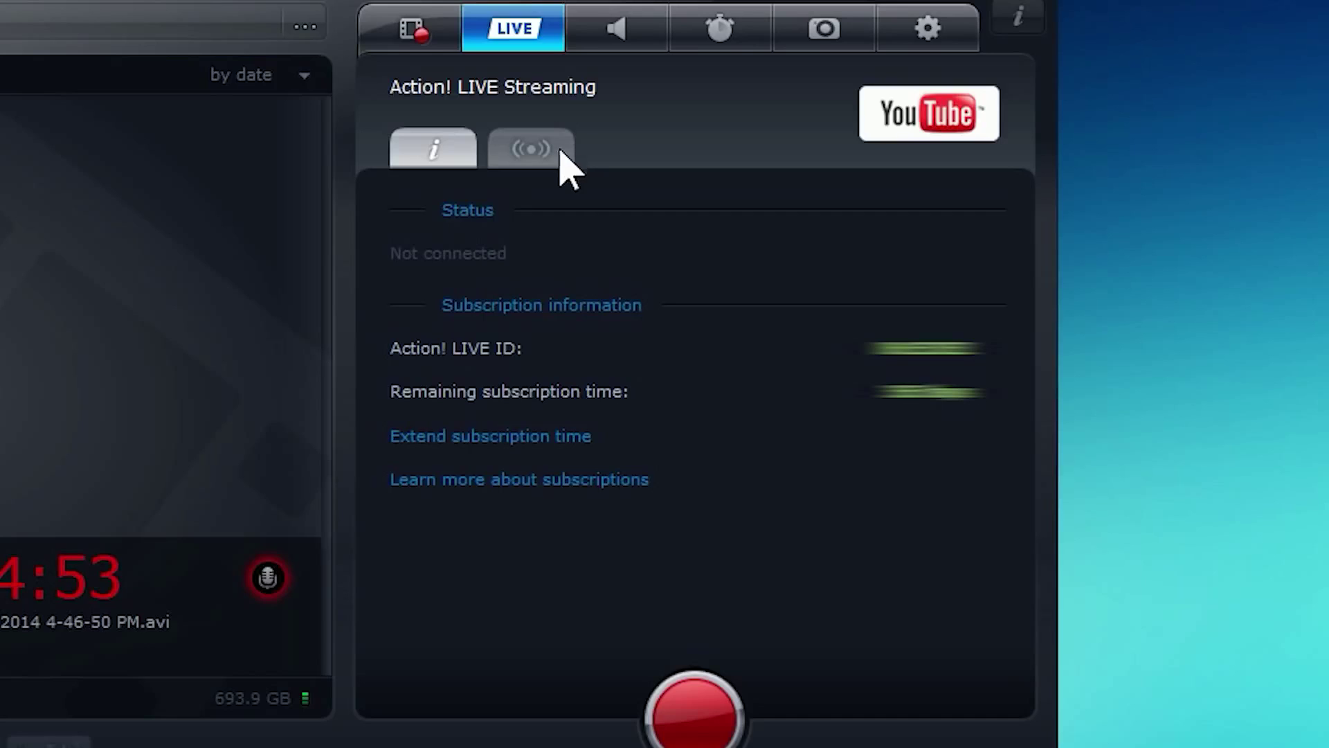
{"action": "left_click", "coordinate": [522, 149]}
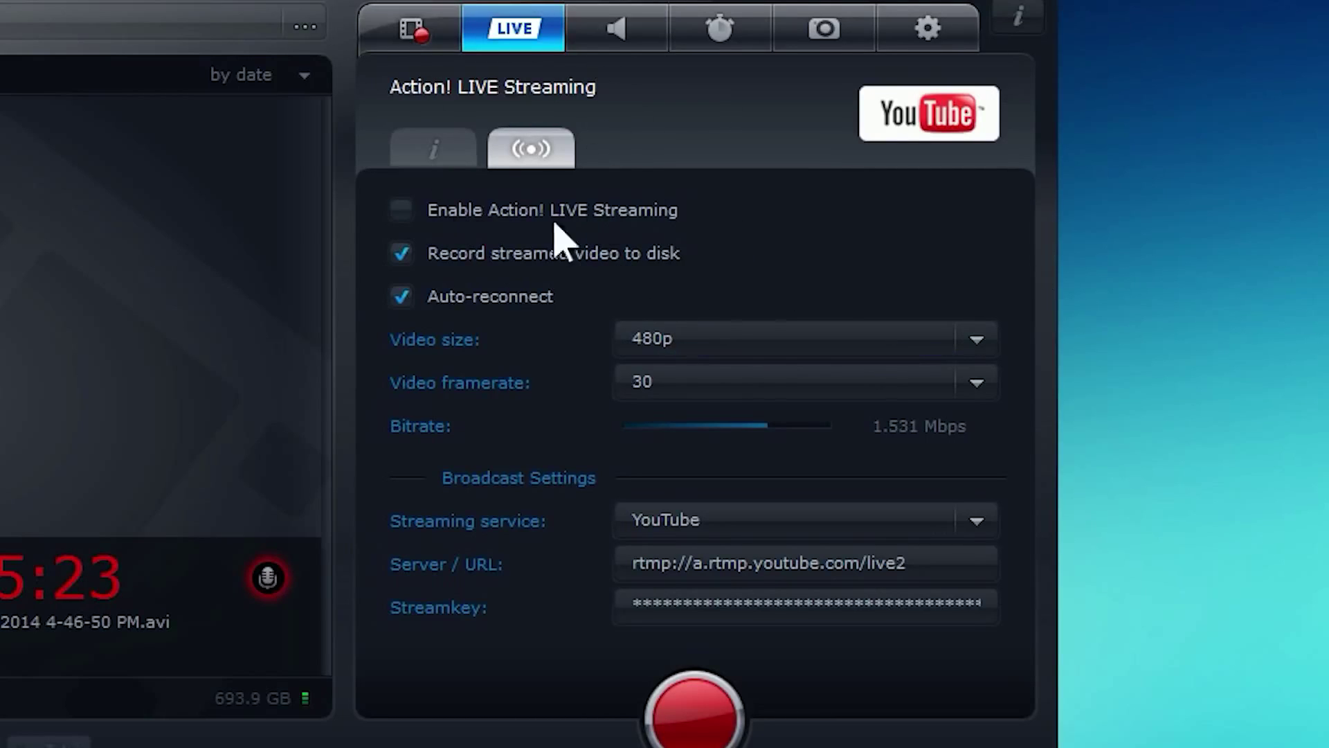
{"action": "left_click", "coordinate": [602, 55]}
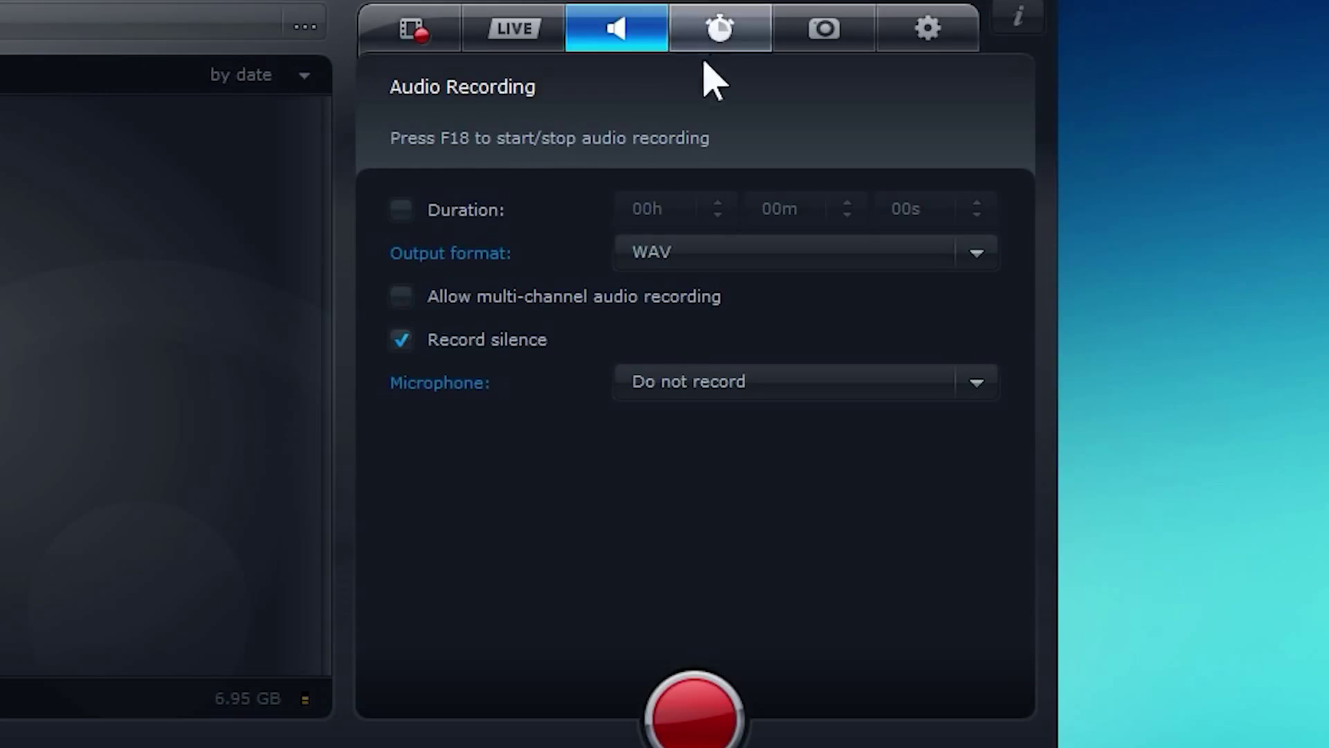
{"action": "left_click", "coordinate": [720, 38]}
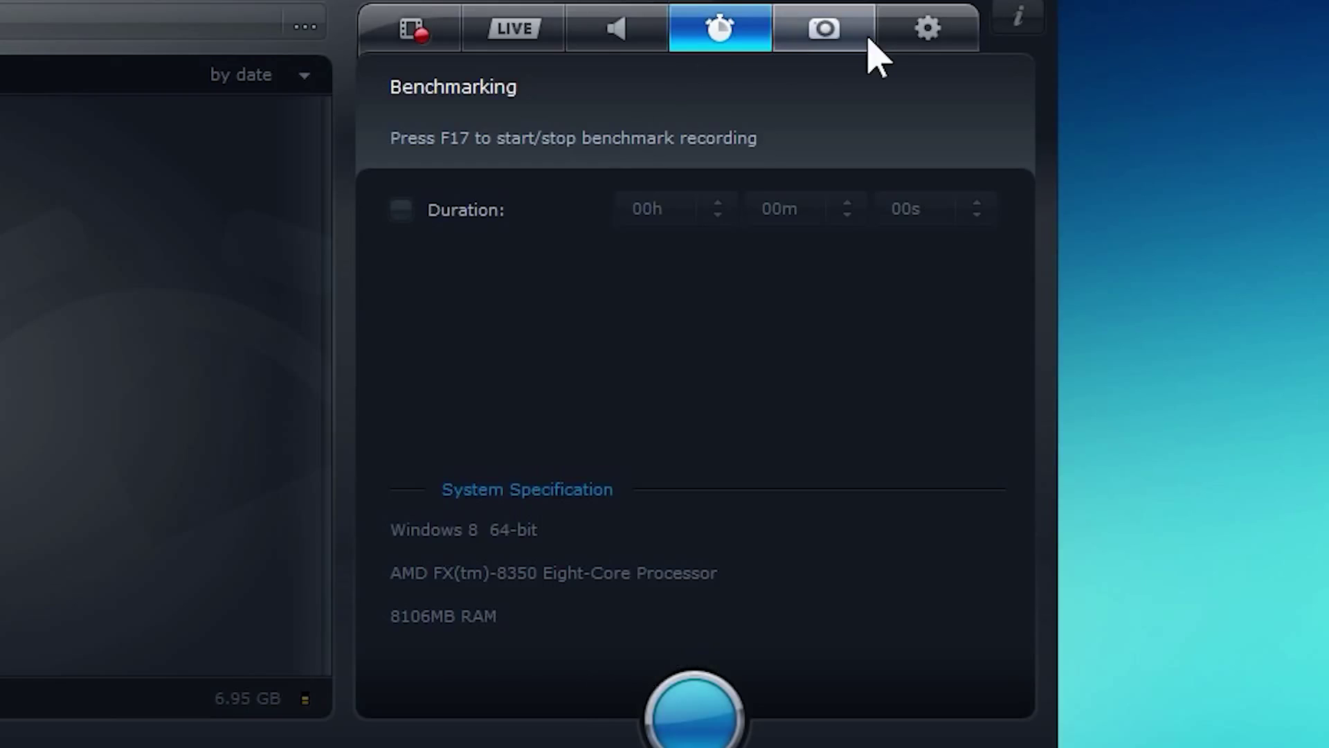
Step: Check which screenshot areas and file formats are available for capturing screenshots
{"action": "left_click", "coordinate": [824, 32]}
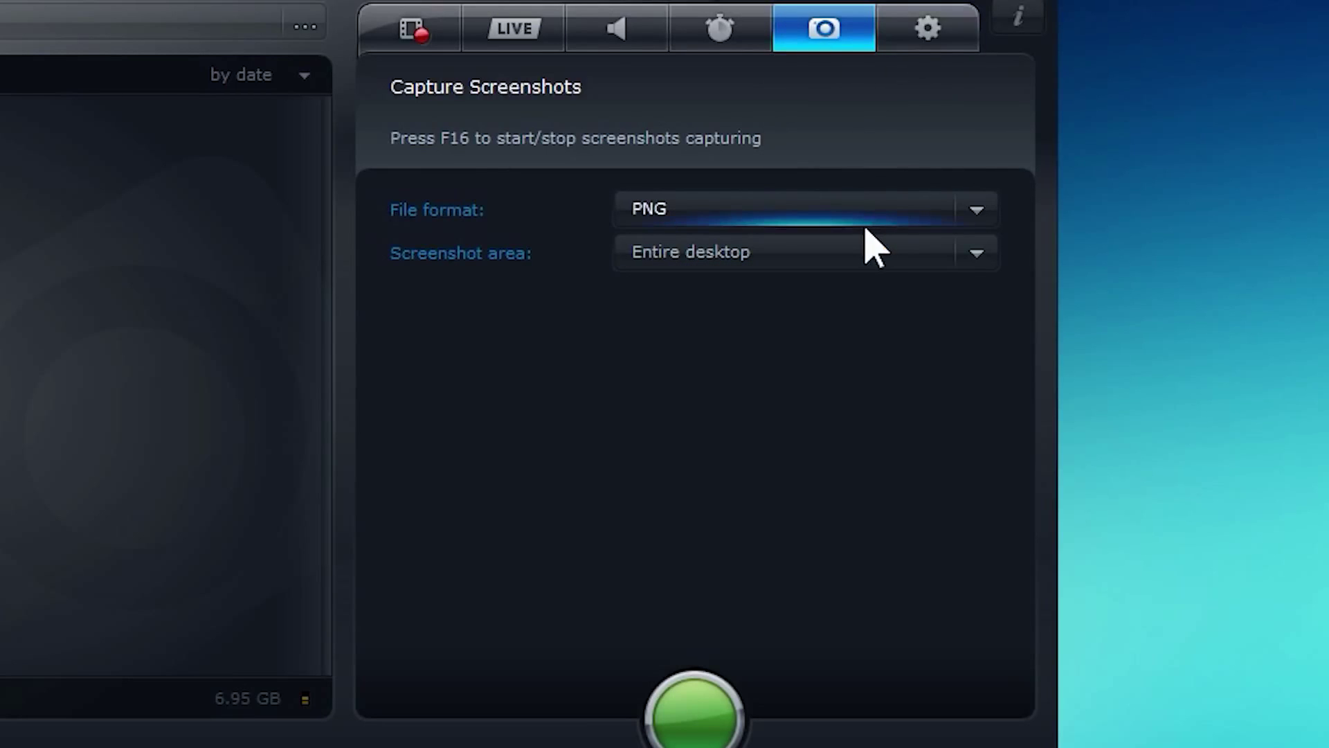
{"action": "left_click", "coordinate": [843, 258]}
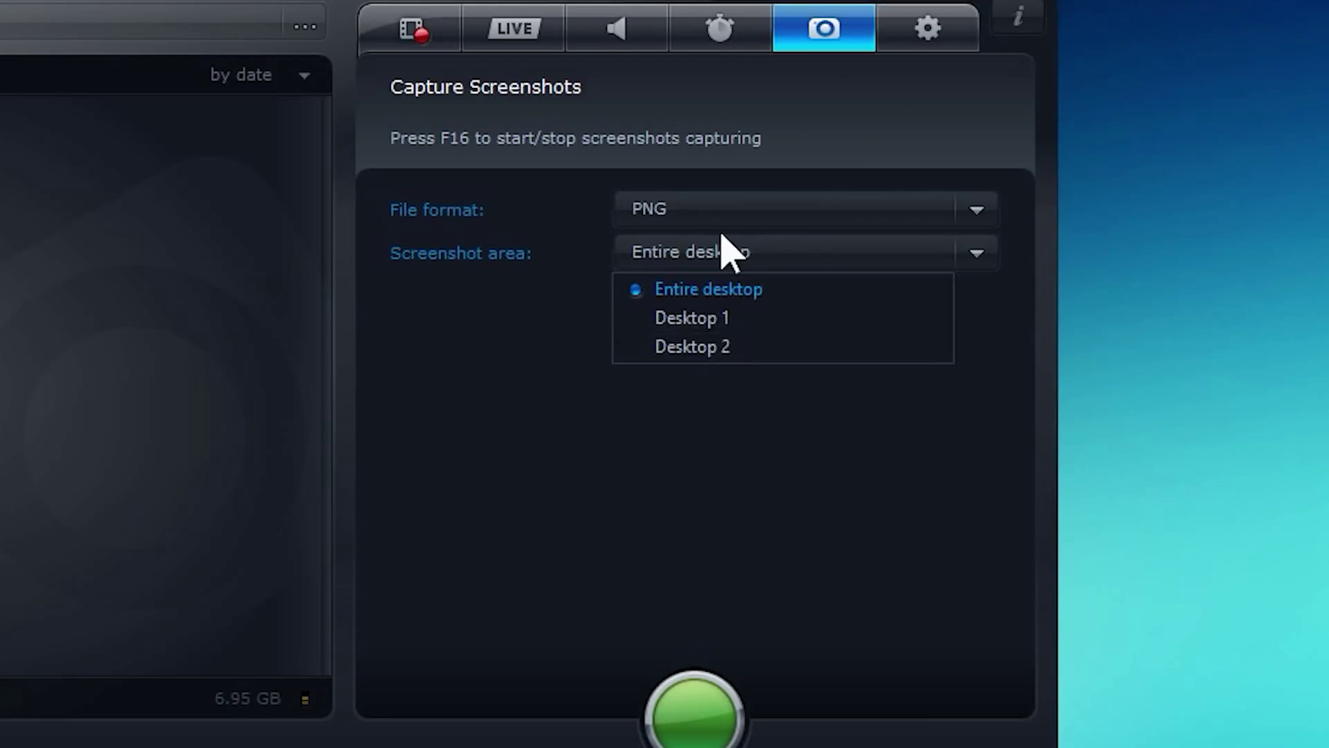
{"action": "left_click", "coordinate": [731, 214]}
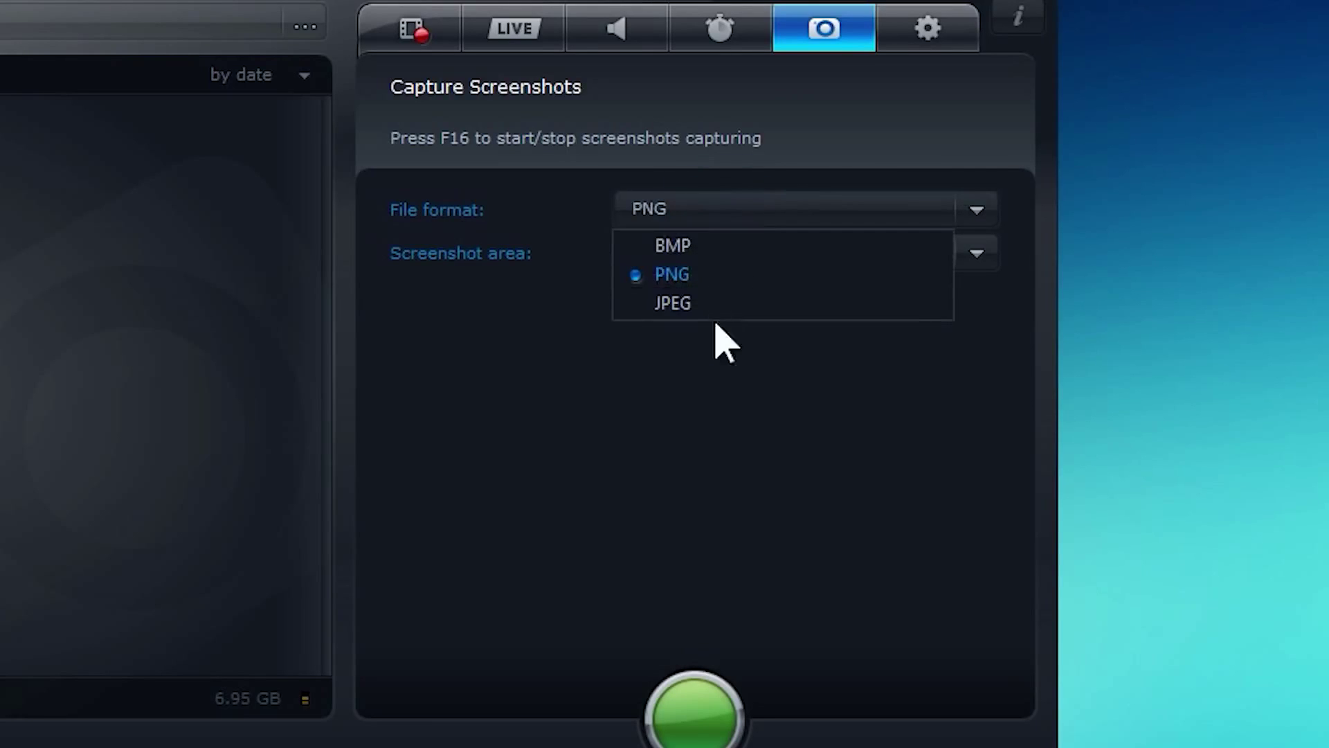
{"action": "left_click", "coordinate": [748, 412]}
Step: Review the general application settings, including language and window behaviour options
{"action": "left_click", "coordinate": [929, 43]}
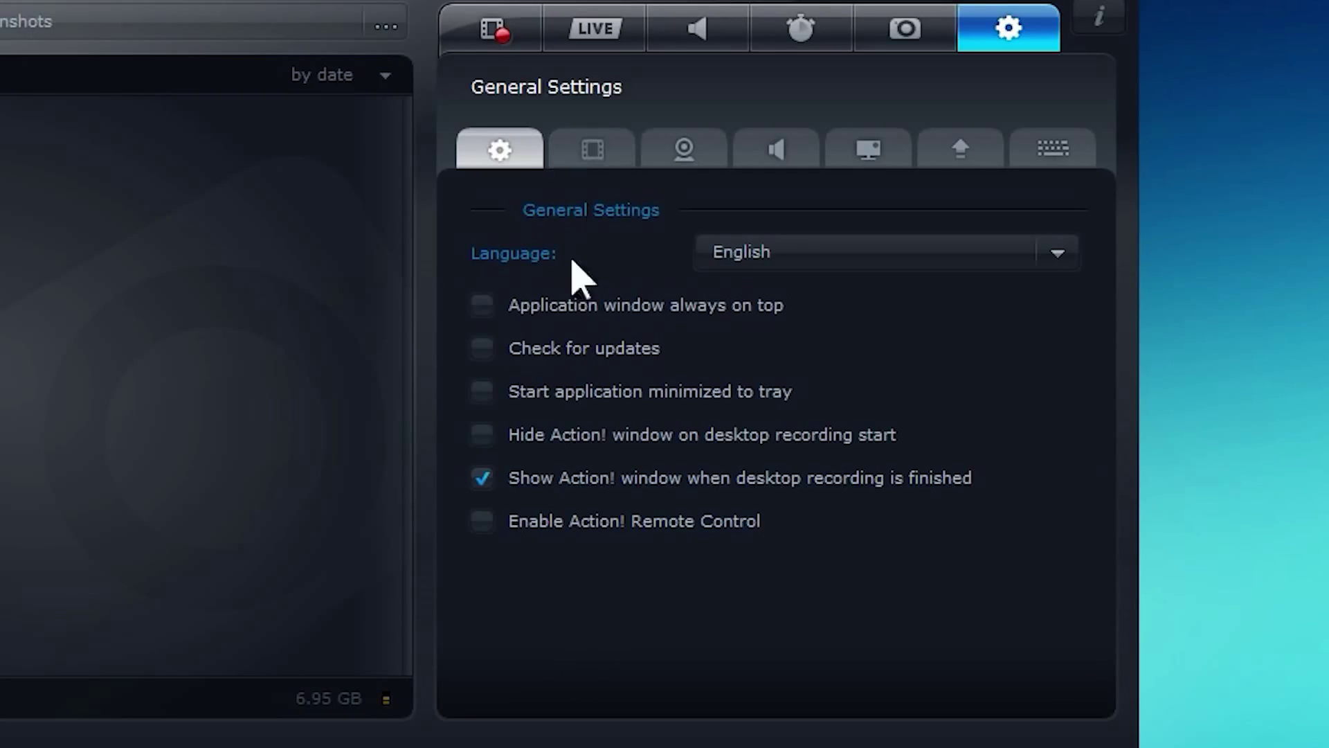
{"action": "left_click", "coordinate": [587, 169]}
{"action": "left_click", "coordinate": [511, 151]}
Step: Set the MP4 bitrate to 75% in the video recording settings
{"action": "left_click", "coordinate": [610, 158]}
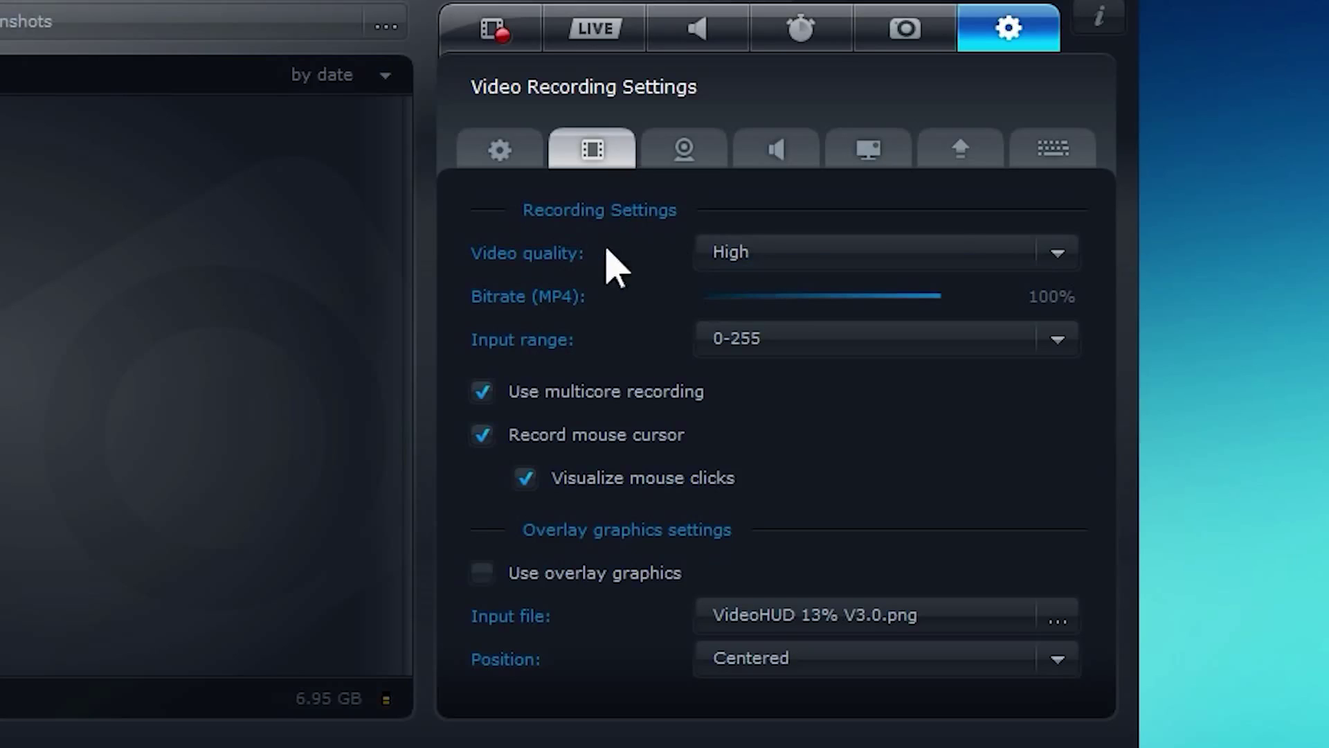
{"action": "left_click", "coordinate": [766, 254]}
{"action": "left_click", "coordinate": [754, 252]}
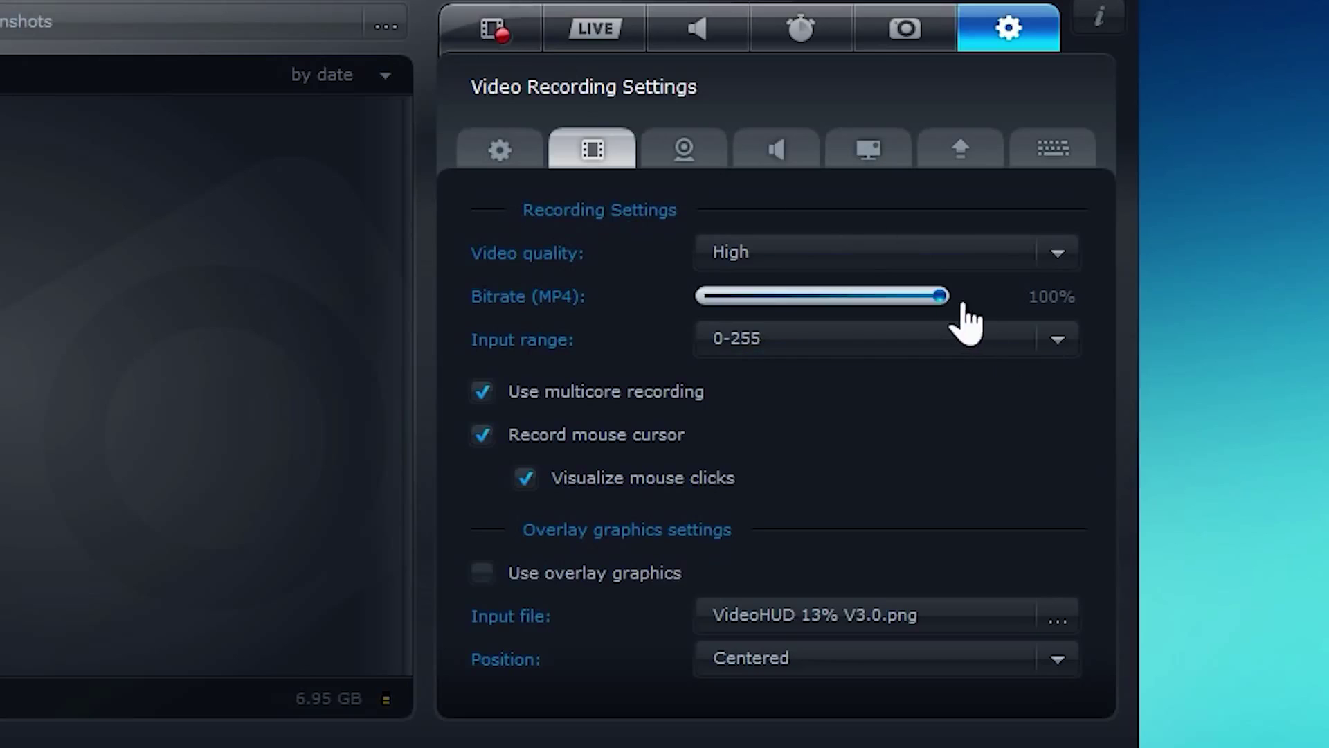
{"action": "left_click_drag", "start_coordinate": [939, 308], "coordinate": [859, 307]}
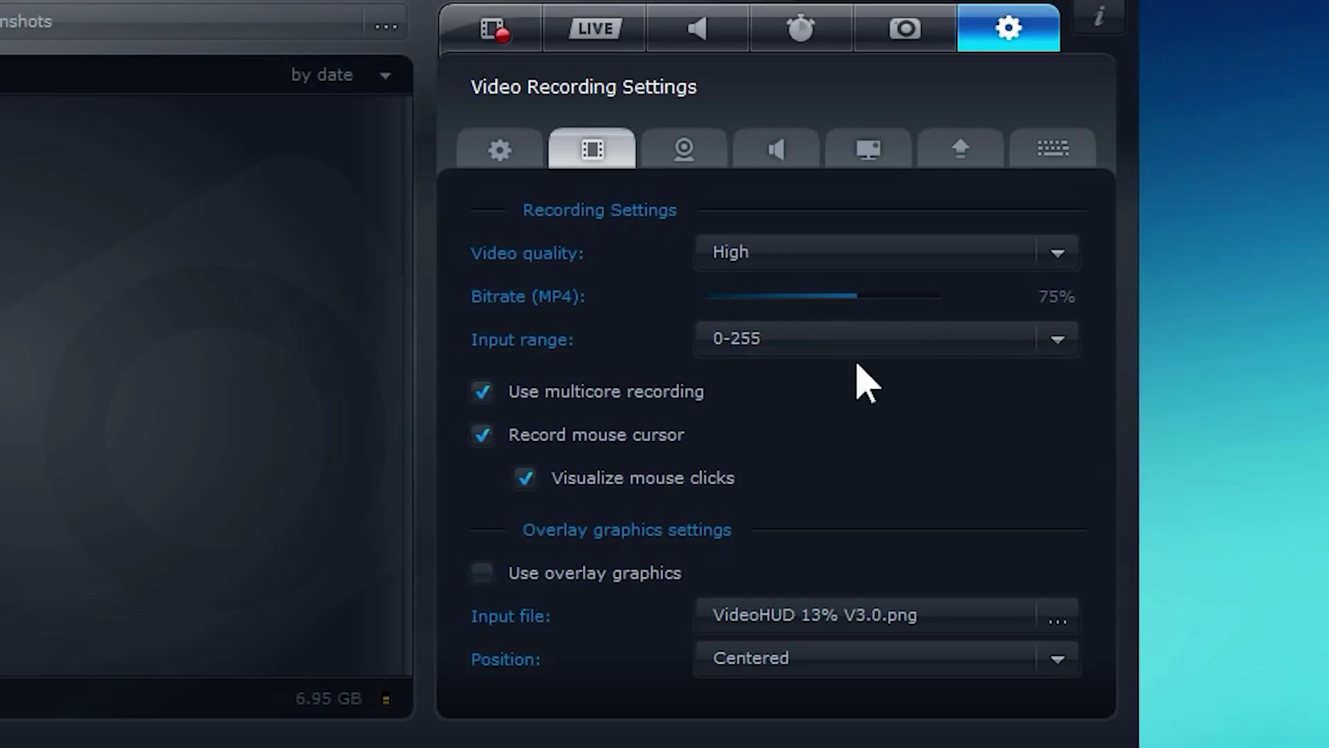
Step: Try switching the video input range to 16-235 and set it back to 0-255
{"action": "left_click", "coordinate": [829, 346]}
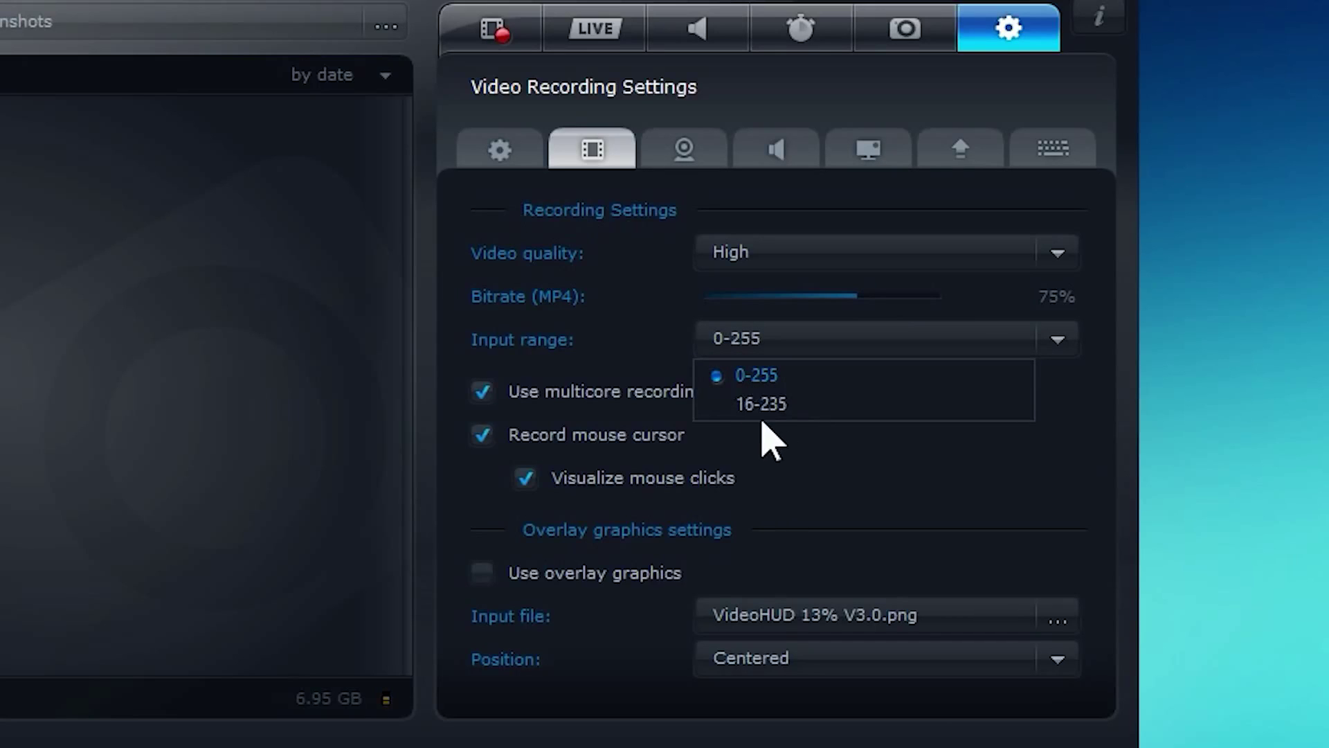
{"action": "left_click", "coordinate": [796, 405]}
{"action": "left_click", "coordinate": [866, 348]}
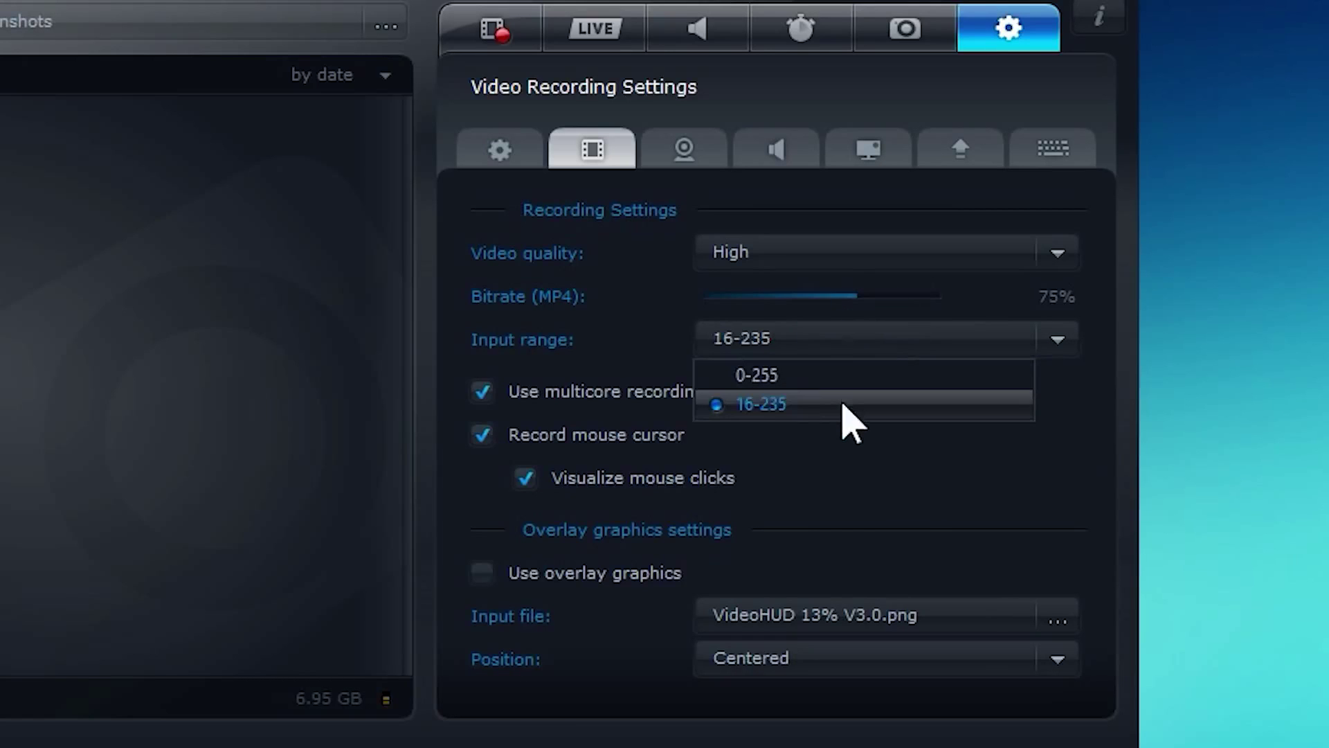
{"action": "left_click", "coordinate": [797, 380]}
{"action": "left_click", "coordinate": [813, 338]}
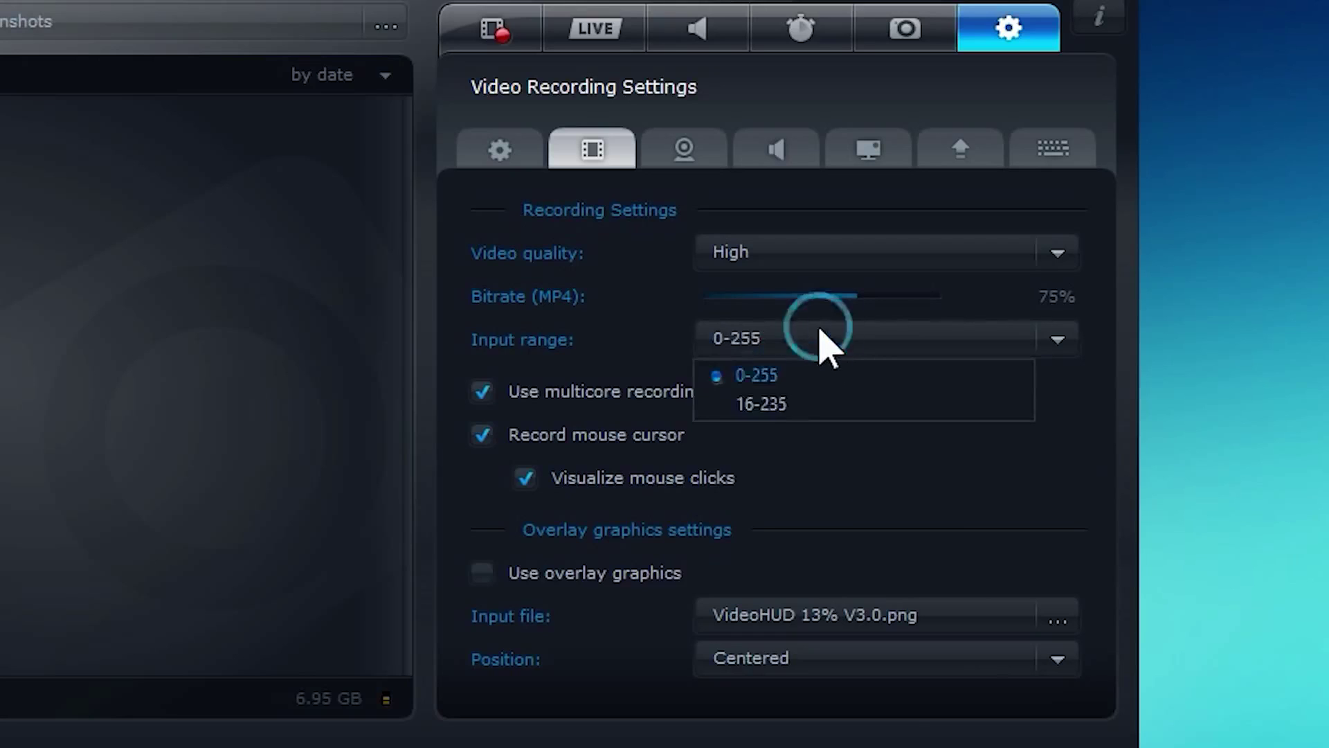
{"action": "left_click", "coordinate": [789, 404]}
{"action": "left_click", "coordinate": [795, 348]}
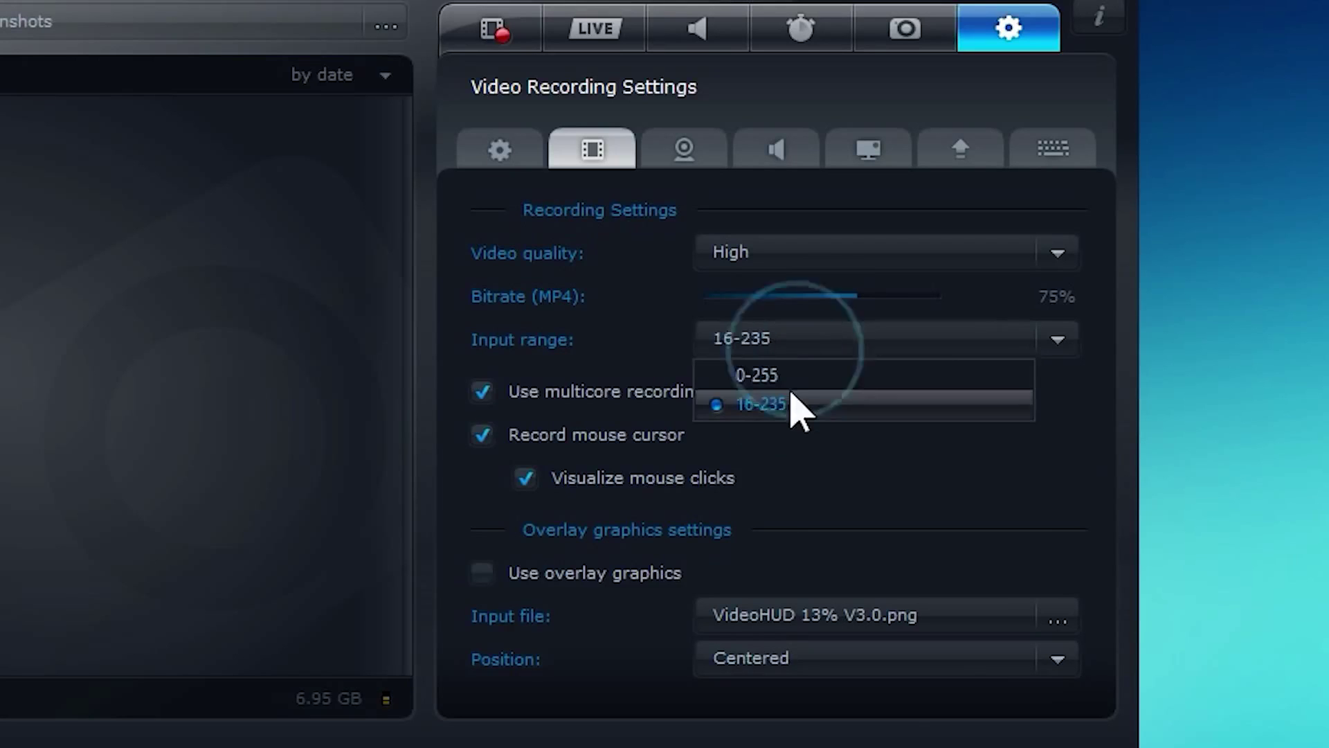
{"action": "left_click", "coordinate": [803, 381]}
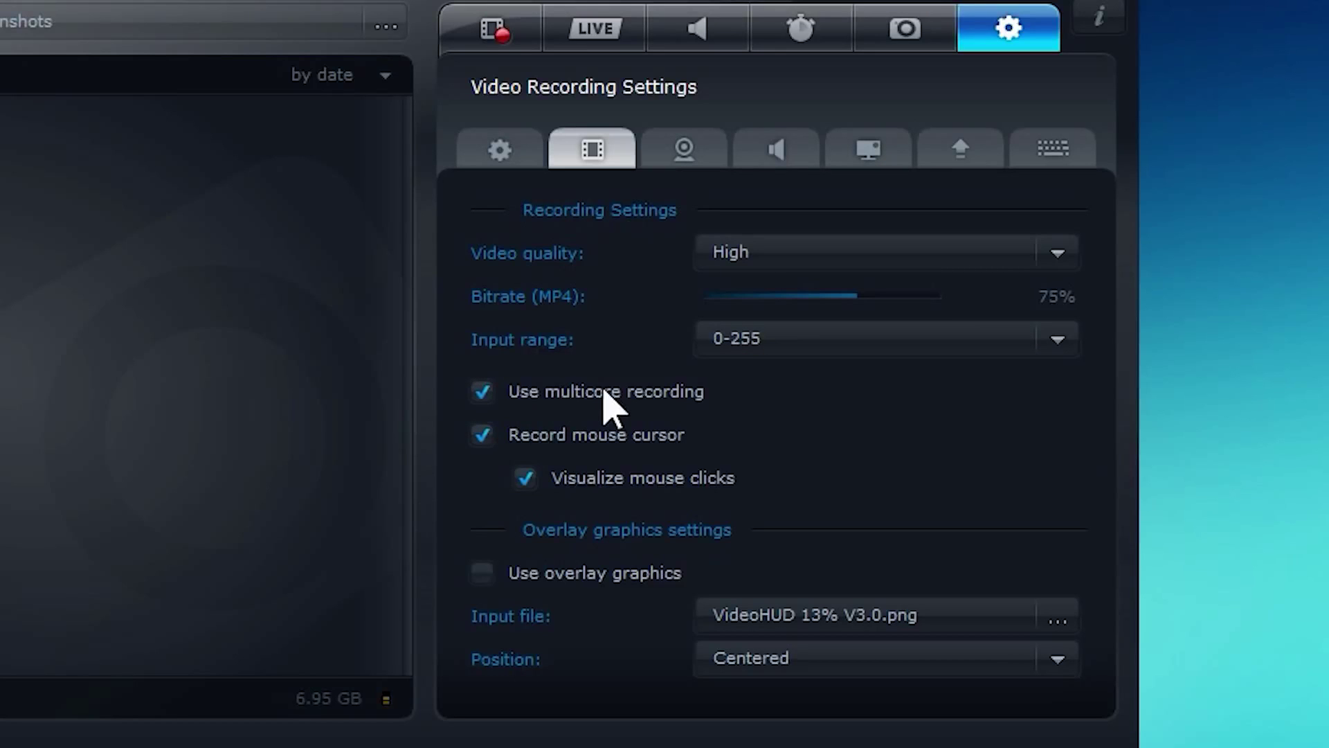
Step: Toggle mouse cursor recording and demonstrate the mouse click visualization on an empty area of the window
{"action": "left_click", "coordinate": [482, 434]}
{"action": "left_click", "coordinate": [226, 407]}
{"action": "left_click", "coordinate": [227, 407]}
{"action": "left_click", "coordinate": [226, 407]}
{"action": "left_click", "coordinate": [226, 407]}
Step: Toggle the use of overlay graphics on and off in the video recording settings
{"action": "left_click", "coordinate": [479, 580]}
{"action": "left_click", "coordinate": [488, 584]}
{"action": "left_click", "coordinate": [489, 569]}
{"action": "left_click", "coordinate": [483, 575]}
{"action": "left_click", "coordinate": [475, 573]}
{"action": "left_click", "coordinate": [489, 582]}
{"action": "left_click", "coordinate": [478, 579]}
Step: Check the available recording modes in the webcam settings
{"action": "left_click", "coordinate": [686, 156]}
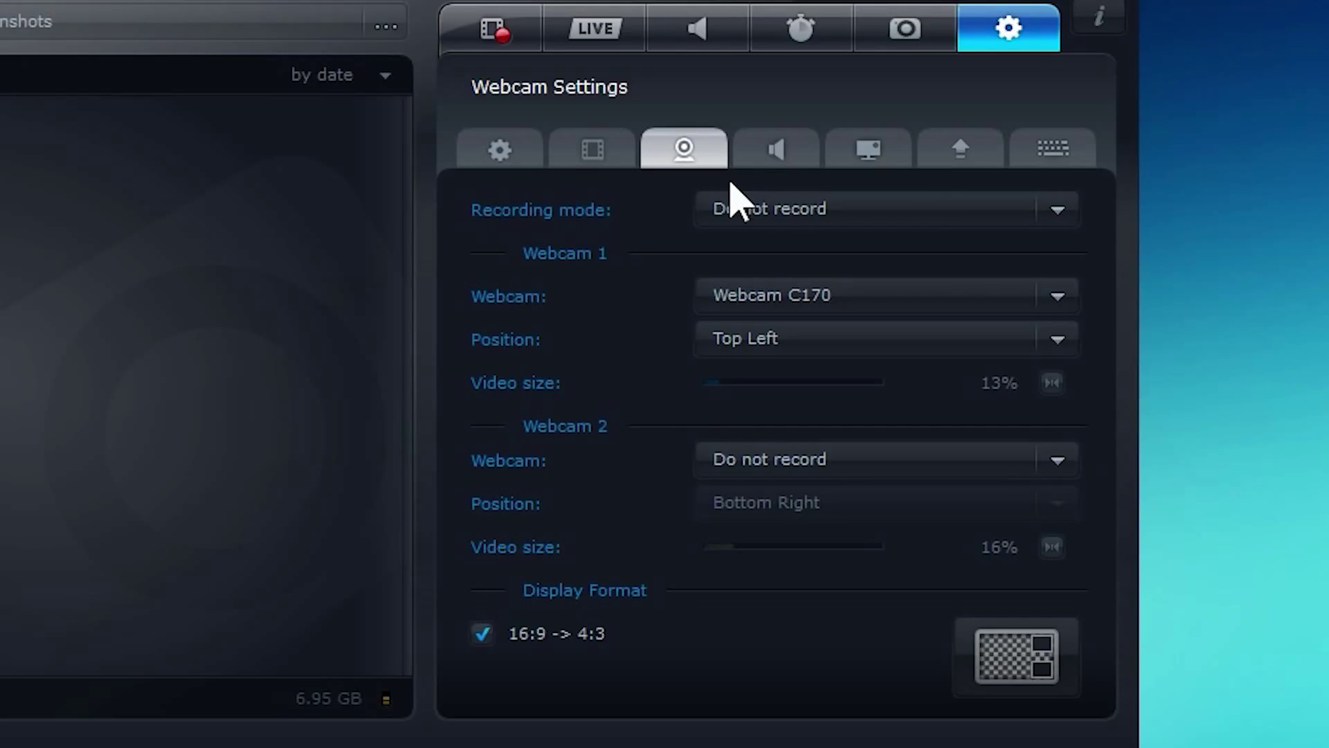
{"action": "left_click", "coordinate": [770, 222]}
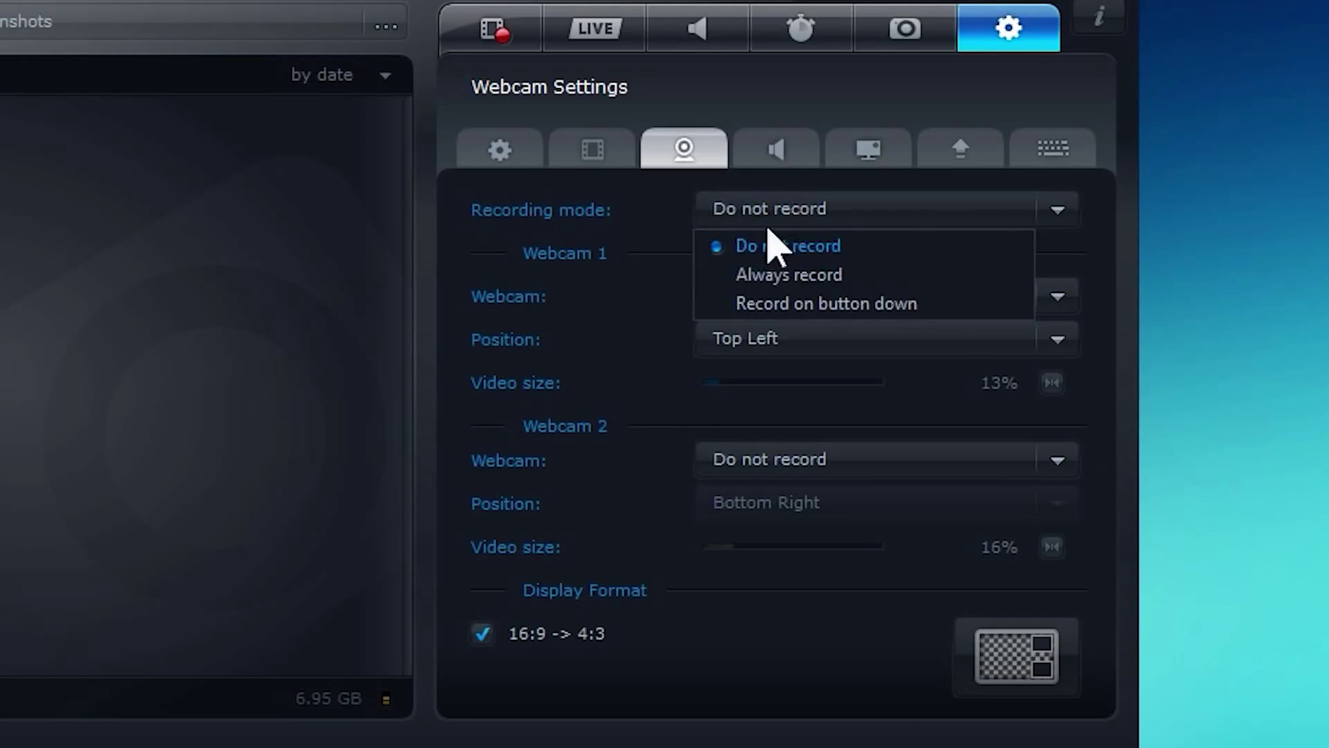
{"action": "left_click", "coordinate": [623, 215]}
{"action": "left_click", "coordinate": [744, 209]}
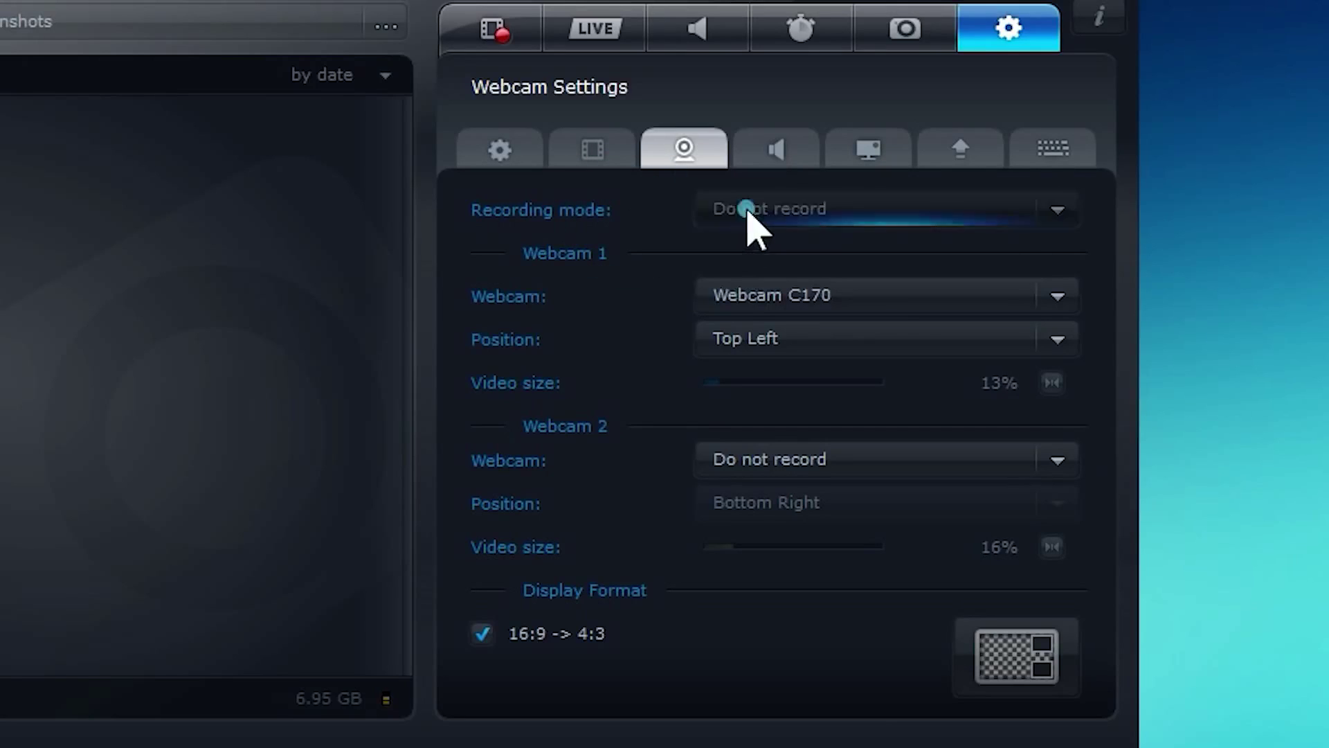
{"action": "left_click", "coordinate": [634, 214]}
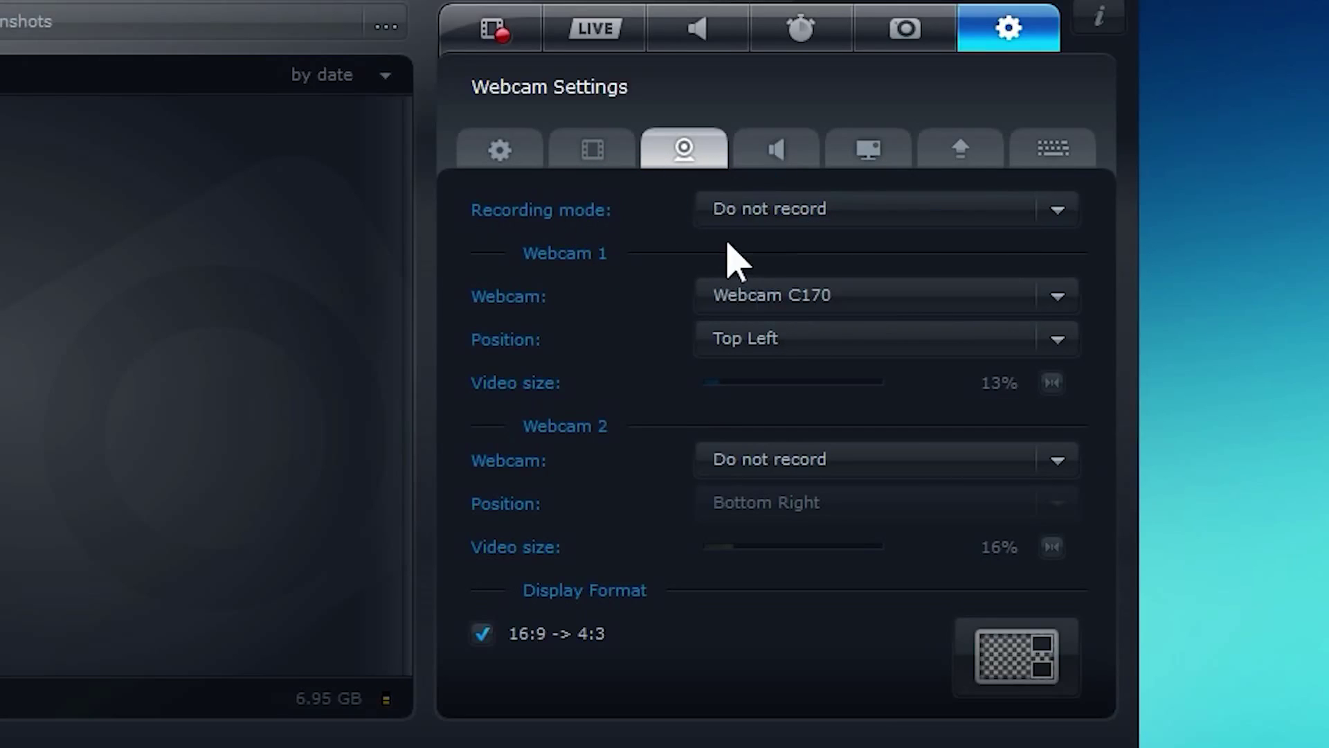
Step: Check the device and position options for Webcam 1 and the device options for Webcam 2
{"action": "left_click", "coordinate": [816, 296]}
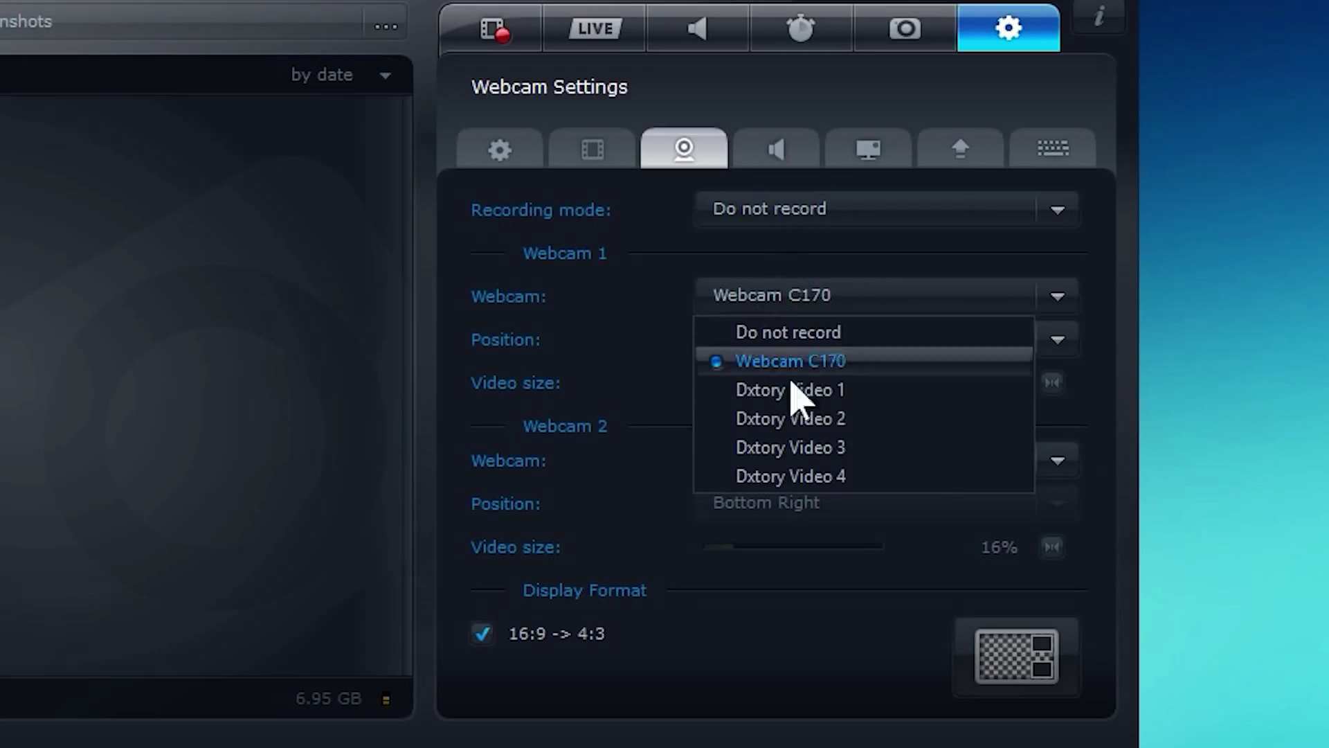
{"action": "left_click", "coordinate": [617, 239]}
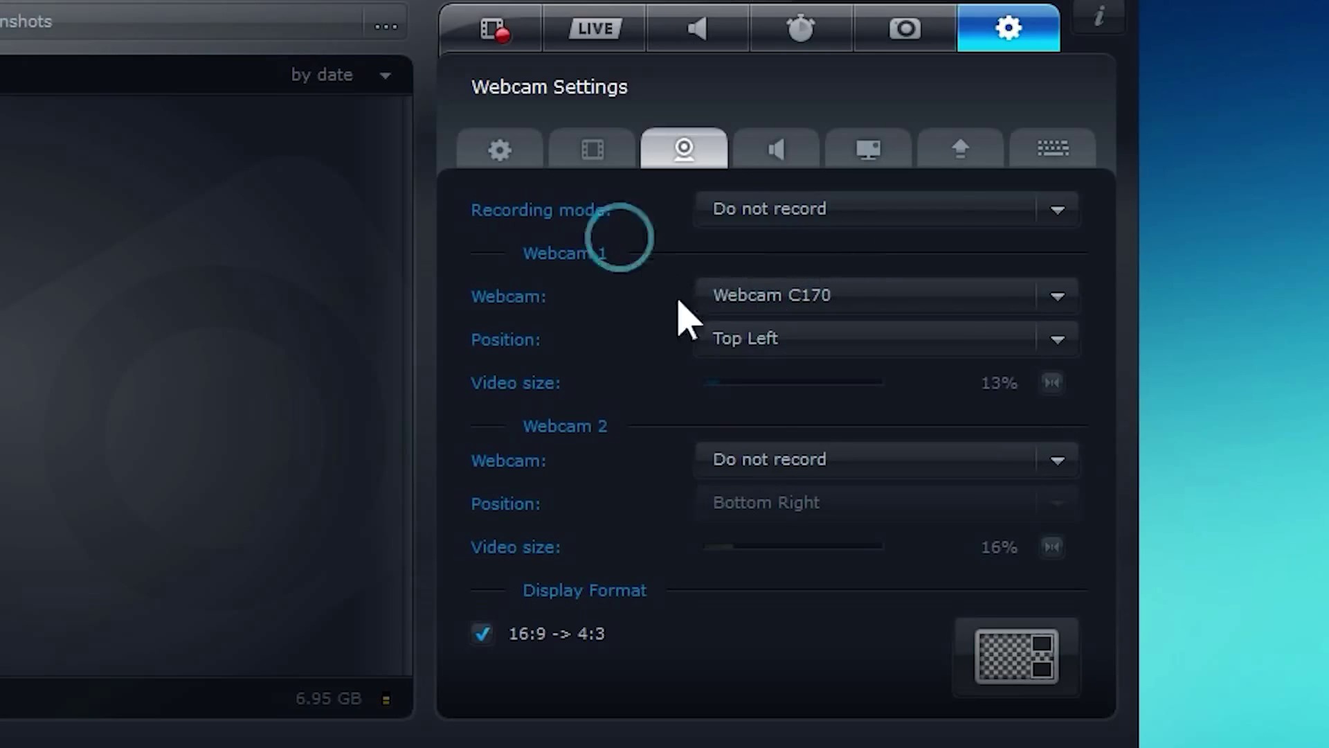
{"action": "left_click", "coordinate": [757, 344]}
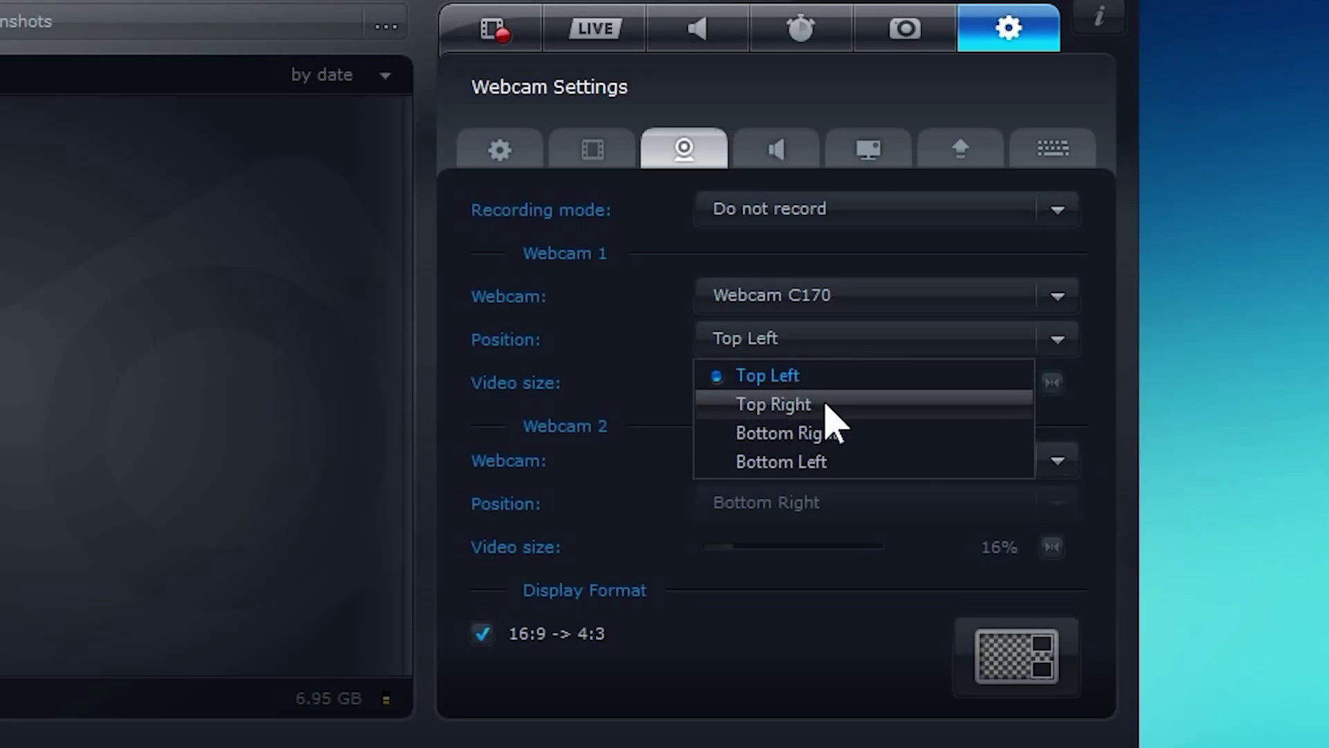
{"action": "left_click", "coordinate": [637, 350]}
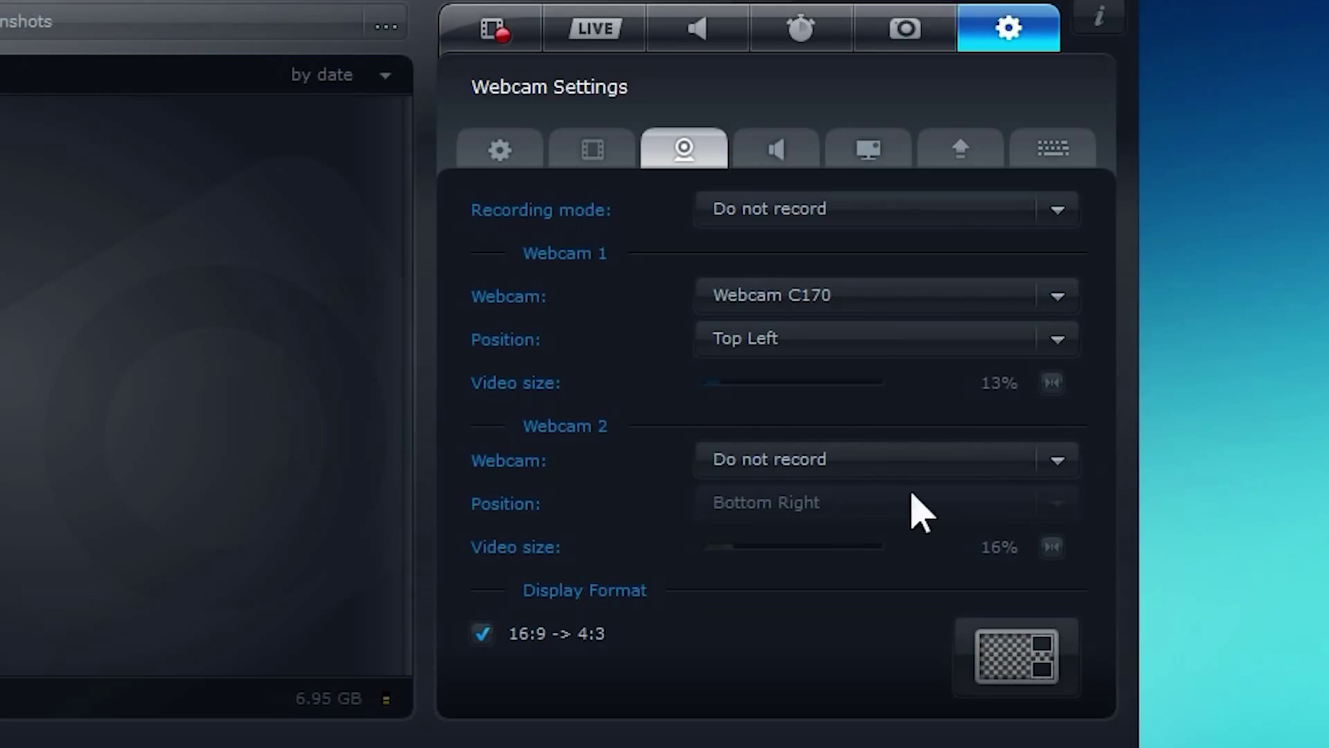
{"action": "left_click", "coordinate": [788, 464]}
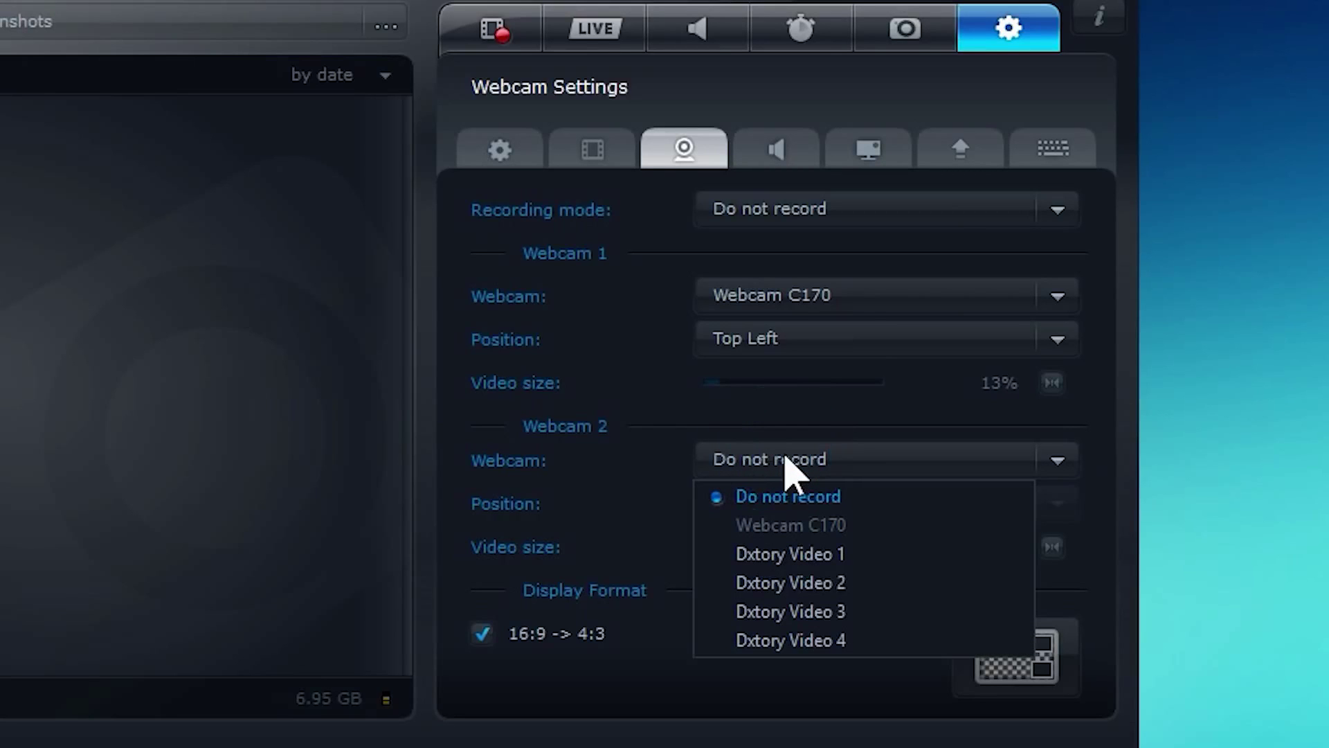
{"action": "left_click", "coordinate": [735, 466]}
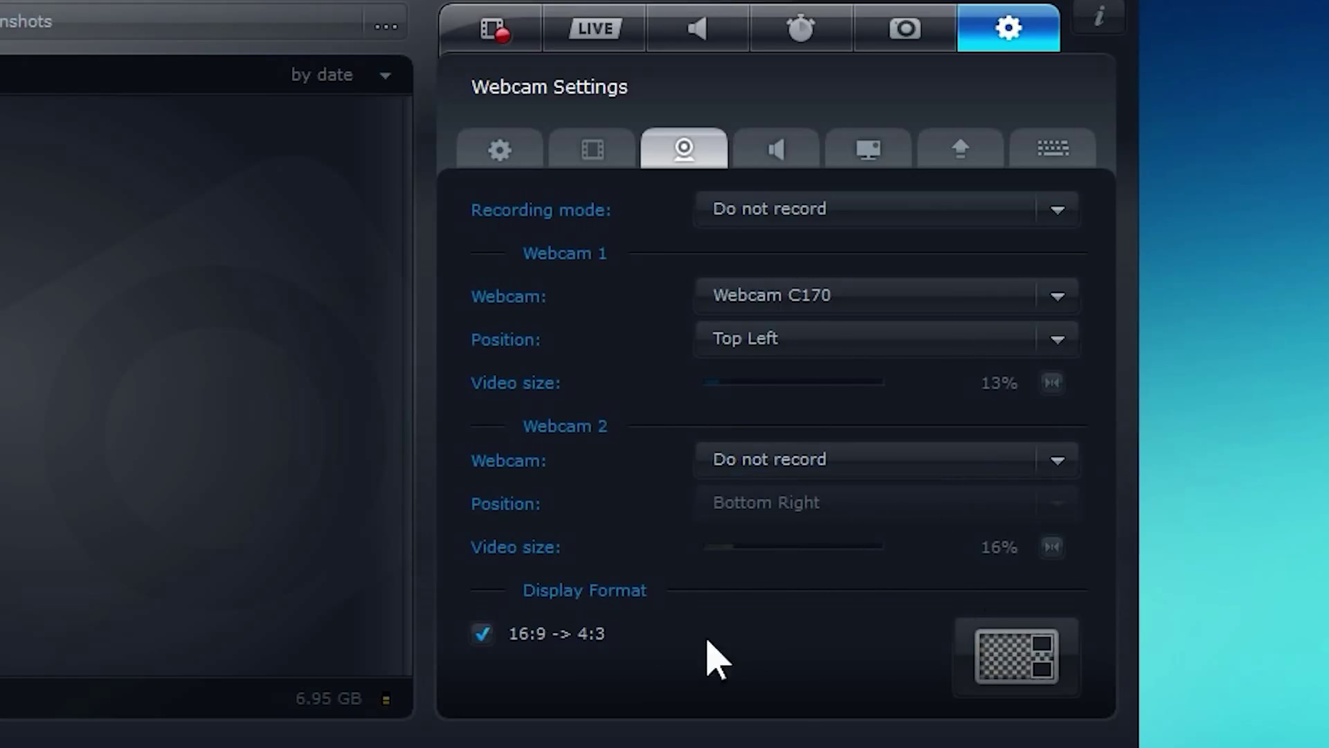
Step: Toggle the webcam's 16:9 -> 4:3 display format conversion off and back on
{"action": "left_click", "coordinate": [478, 639]}
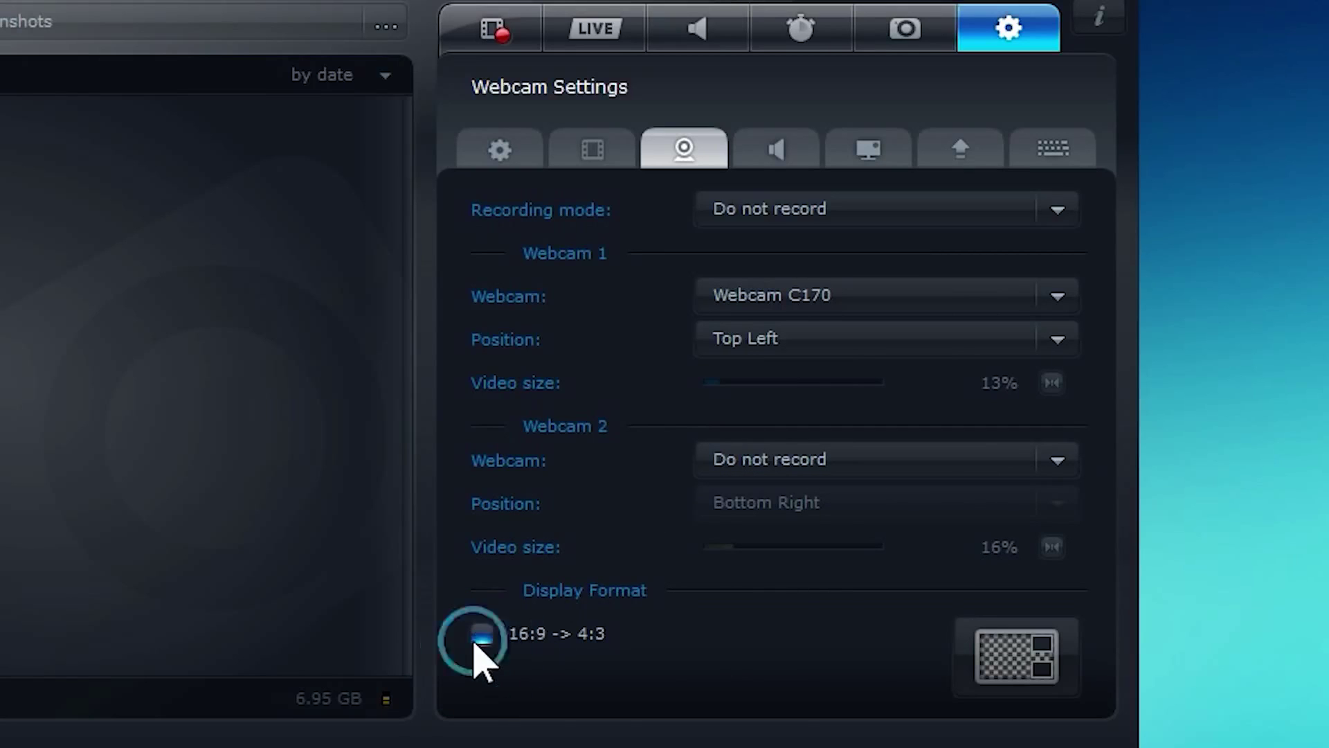
{"action": "left_click", "coordinate": [480, 644]}
{"action": "left_click", "coordinate": [495, 645]}
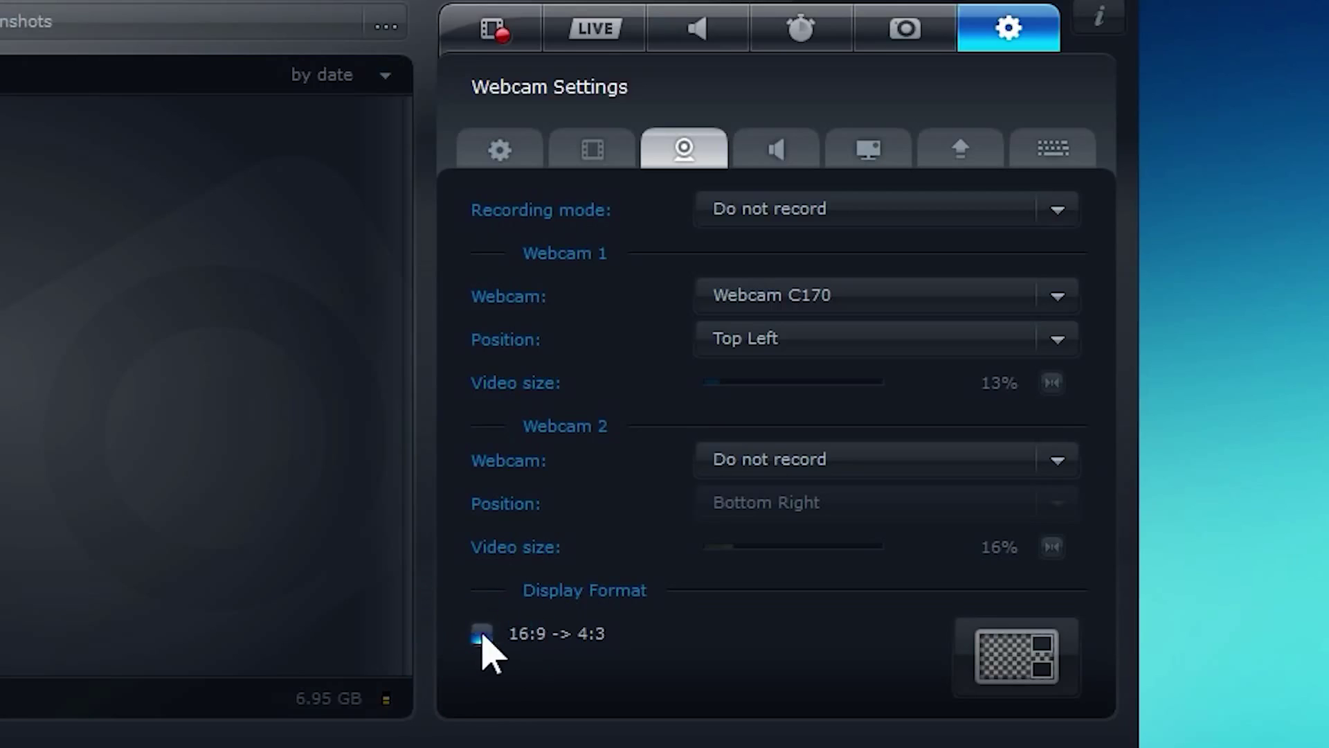
{"action": "left_click", "coordinate": [492, 647]}
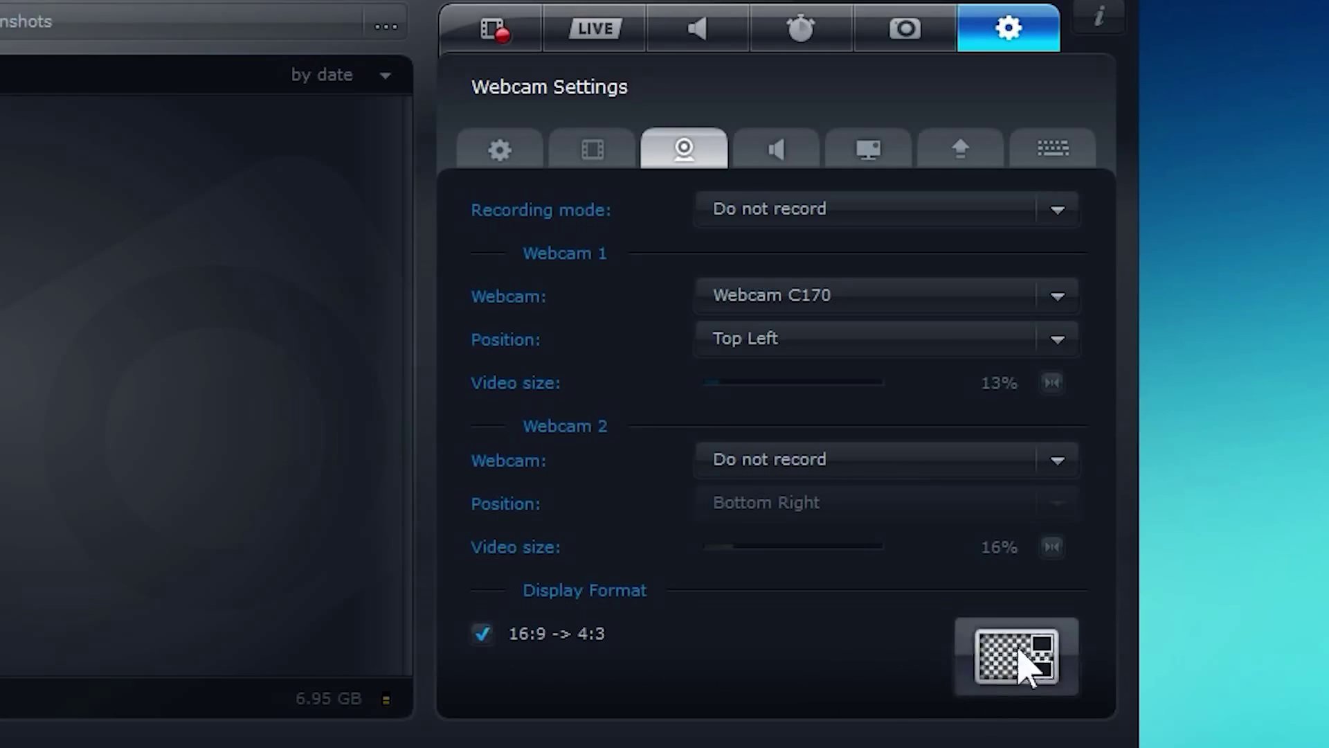
Step: Preview the webcam's placement and size in the recording frame, and close the preview
{"action": "left_click", "coordinate": [983, 658]}
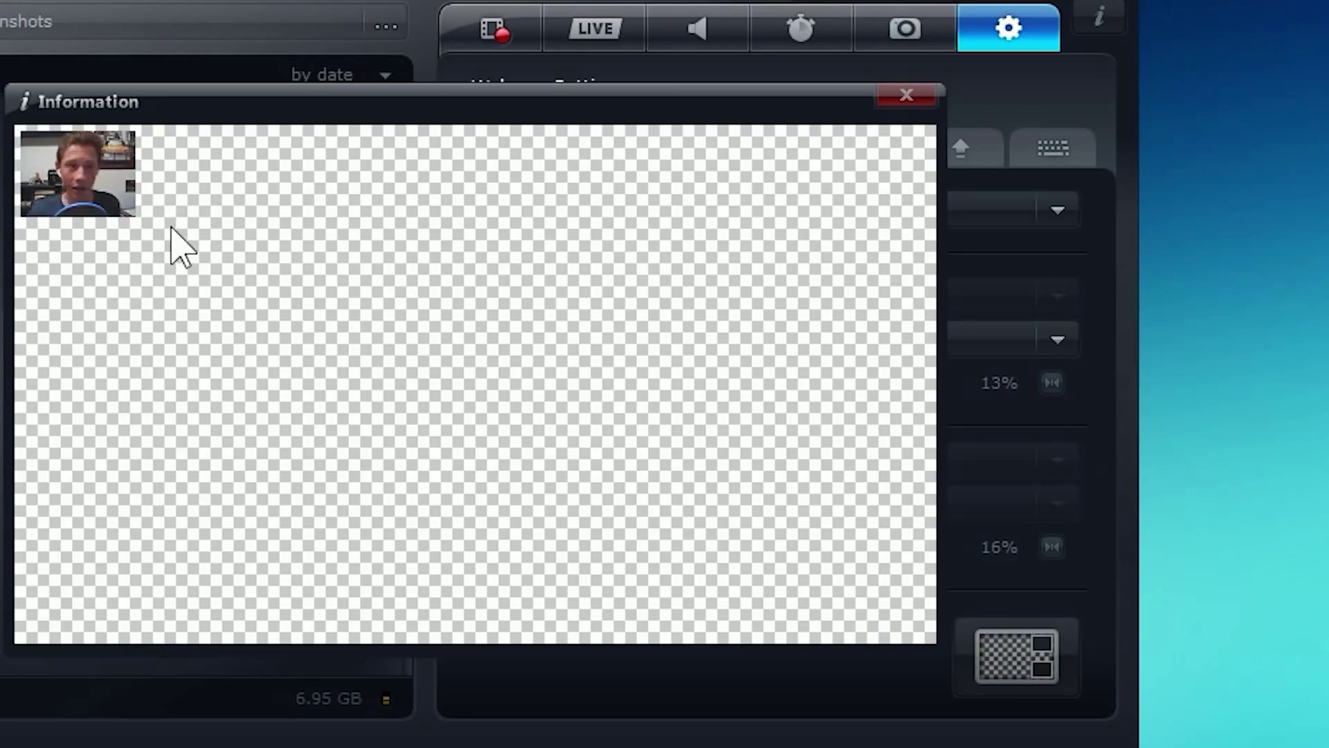
{"action": "left_click", "coordinate": [906, 96]}
{"action": "left_click", "coordinate": [1042, 633]}
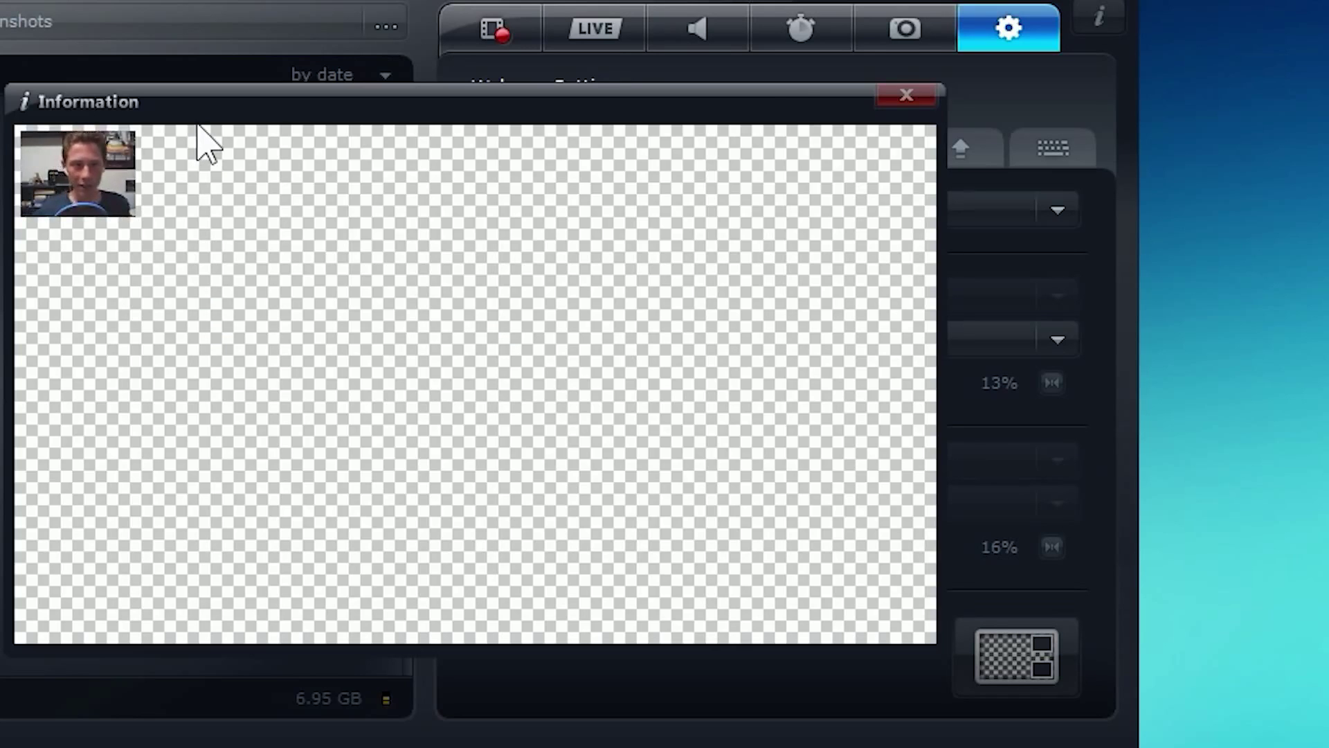
{"action": "left_click", "coordinate": [907, 97]}
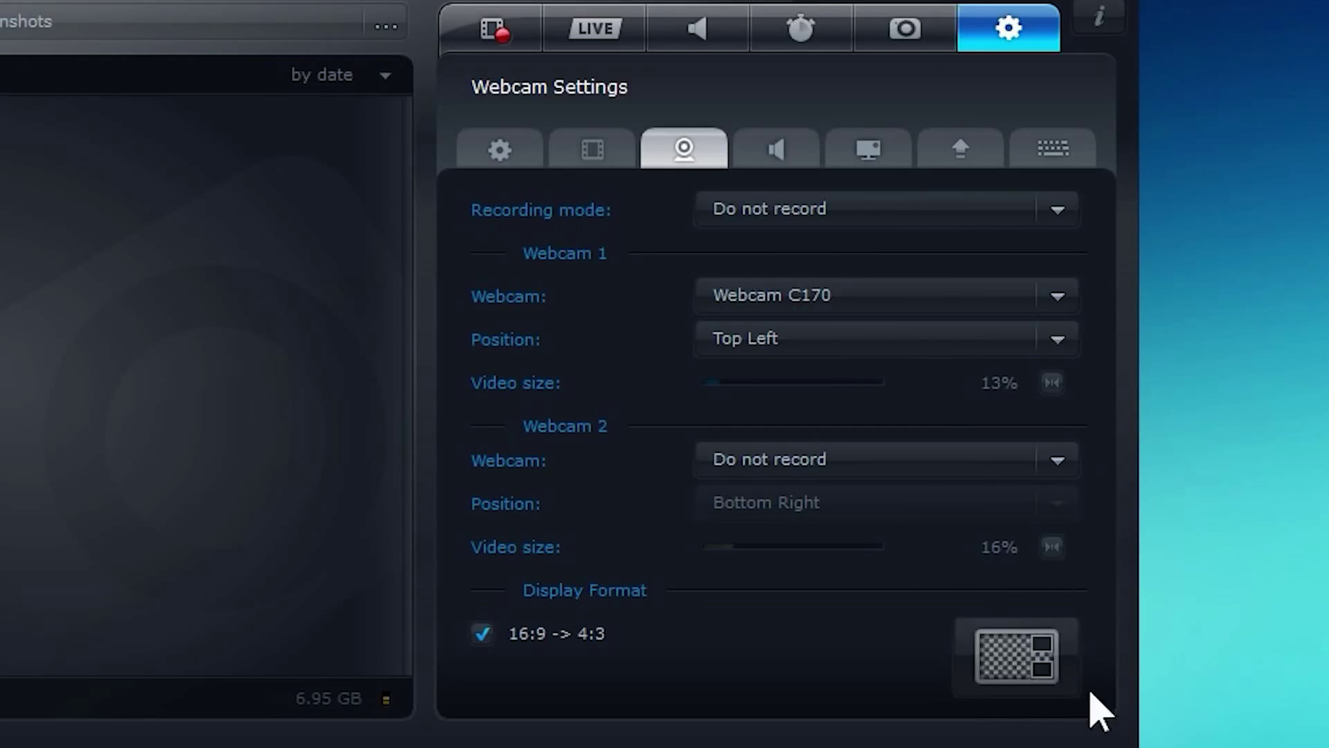
Step: Check which microphone devices are available in the audio settings
{"action": "left_click", "coordinate": [774, 156]}
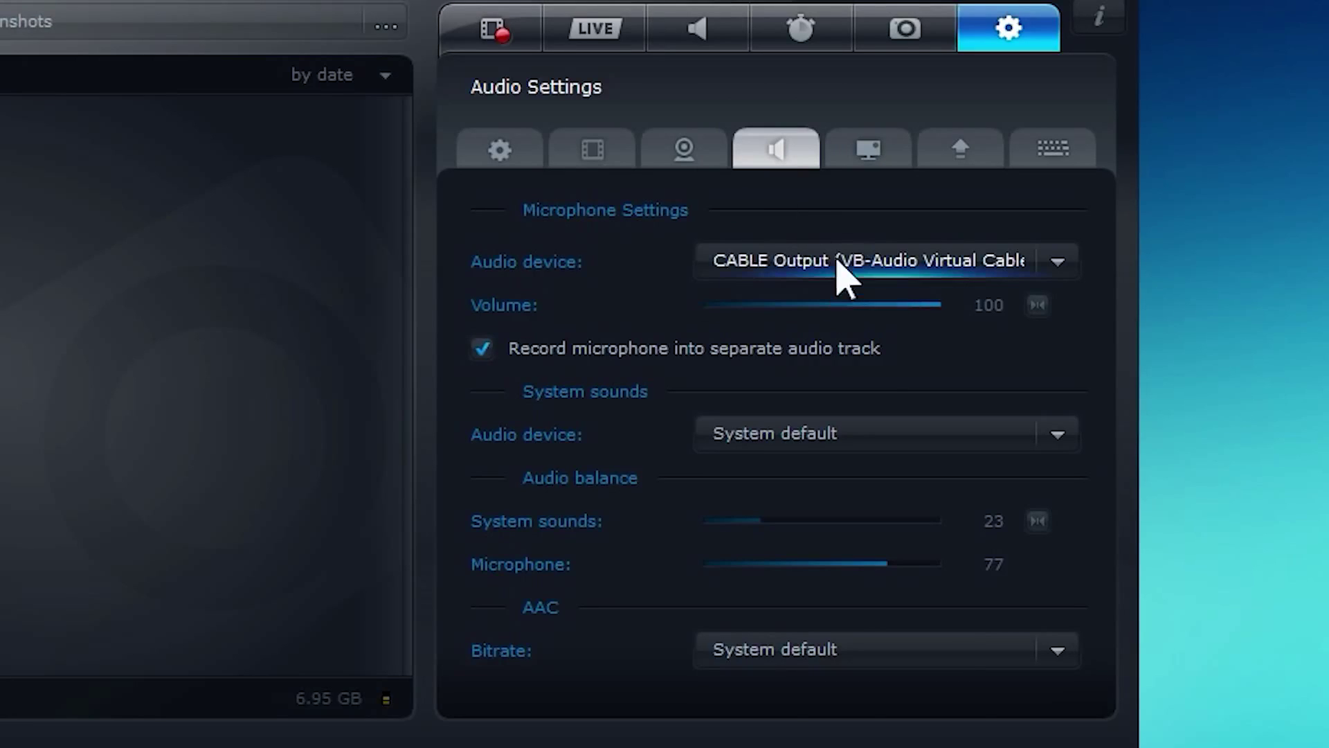
{"action": "left_click", "coordinate": [1057, 263]}
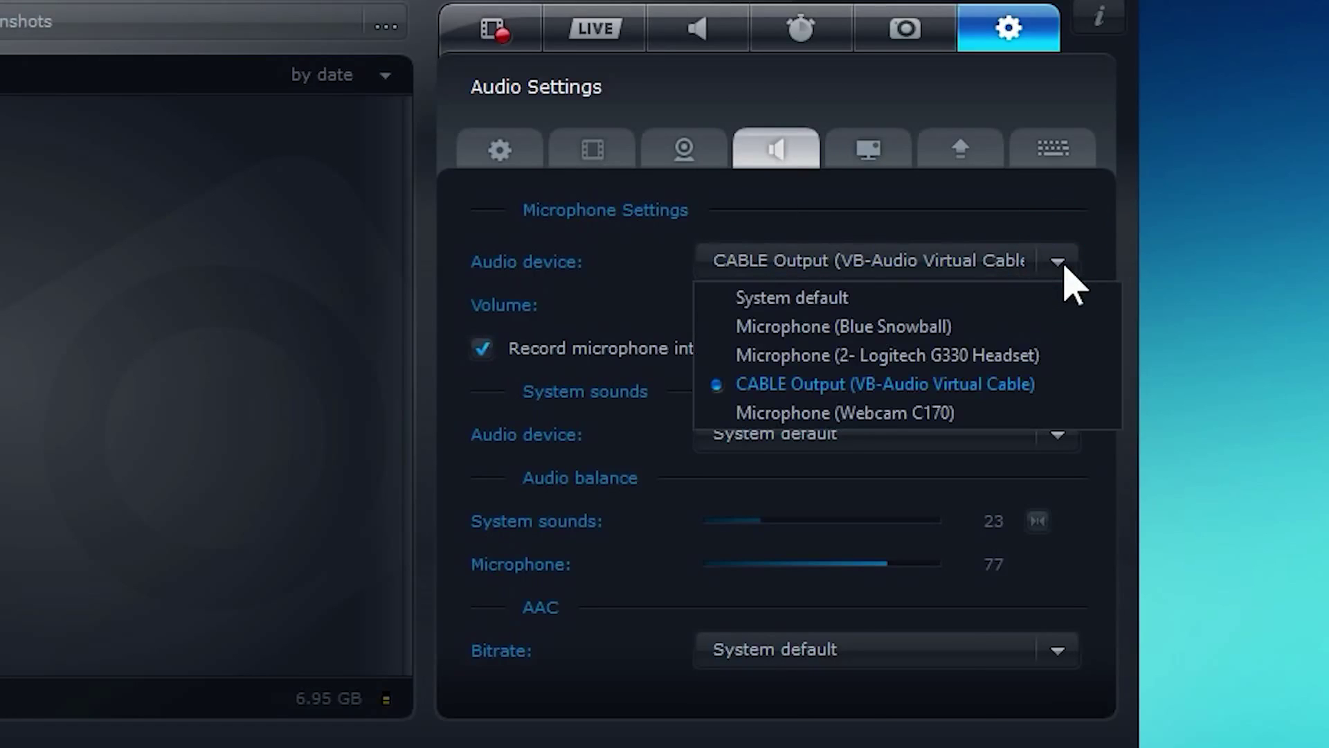
{"action": "left_click", "coordinate": [1060, 263]}
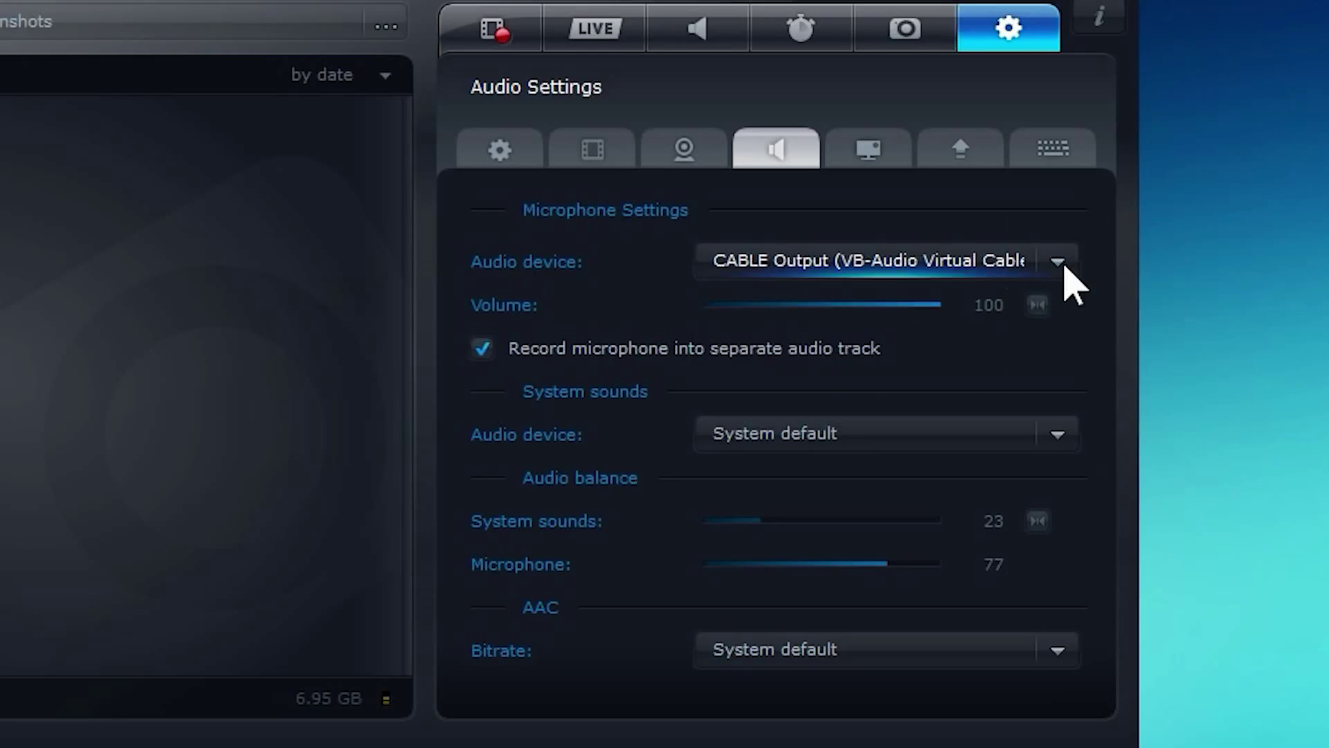
Step: Select CABLE Output (VB-Audio Virtual Cable) as the microphone's audio device and set its volume to 100
{"action": "left_click", "coordinate": [1059, 263]}
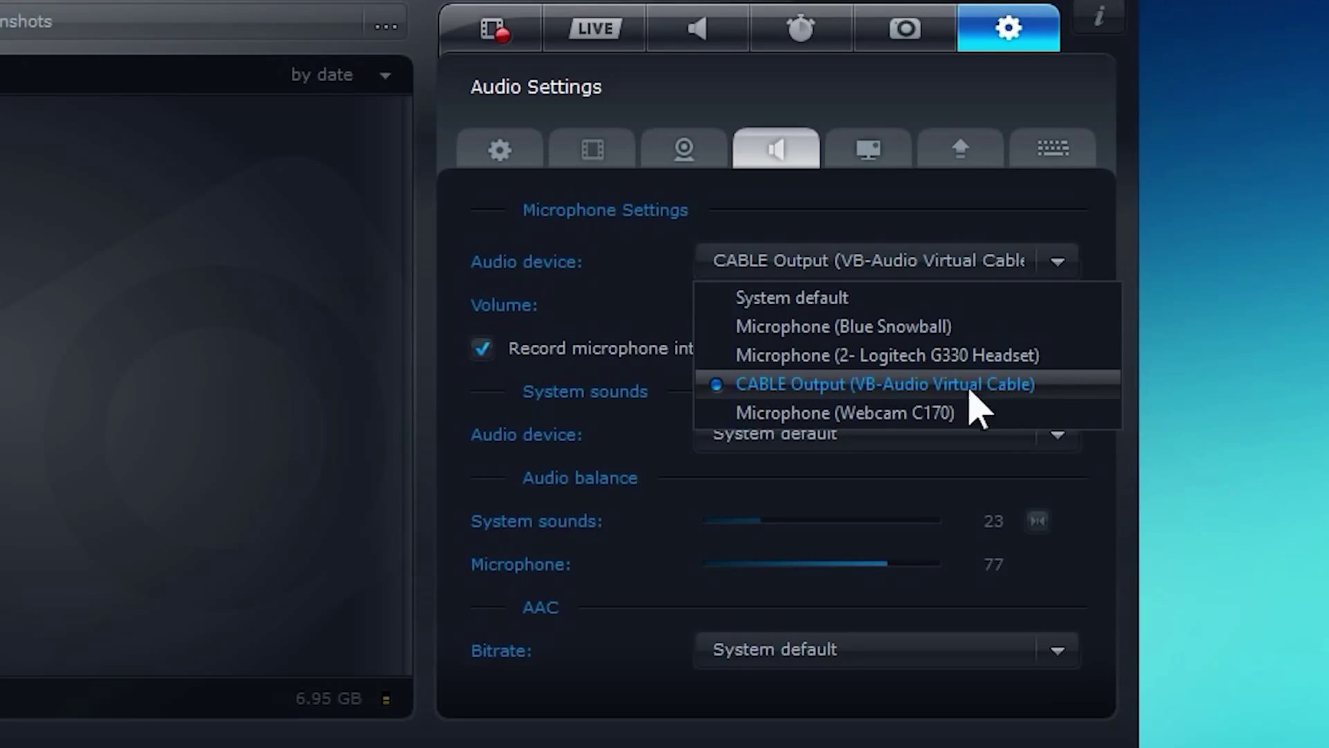
{"action": "left_click", "coordinate": [1033, 387]}
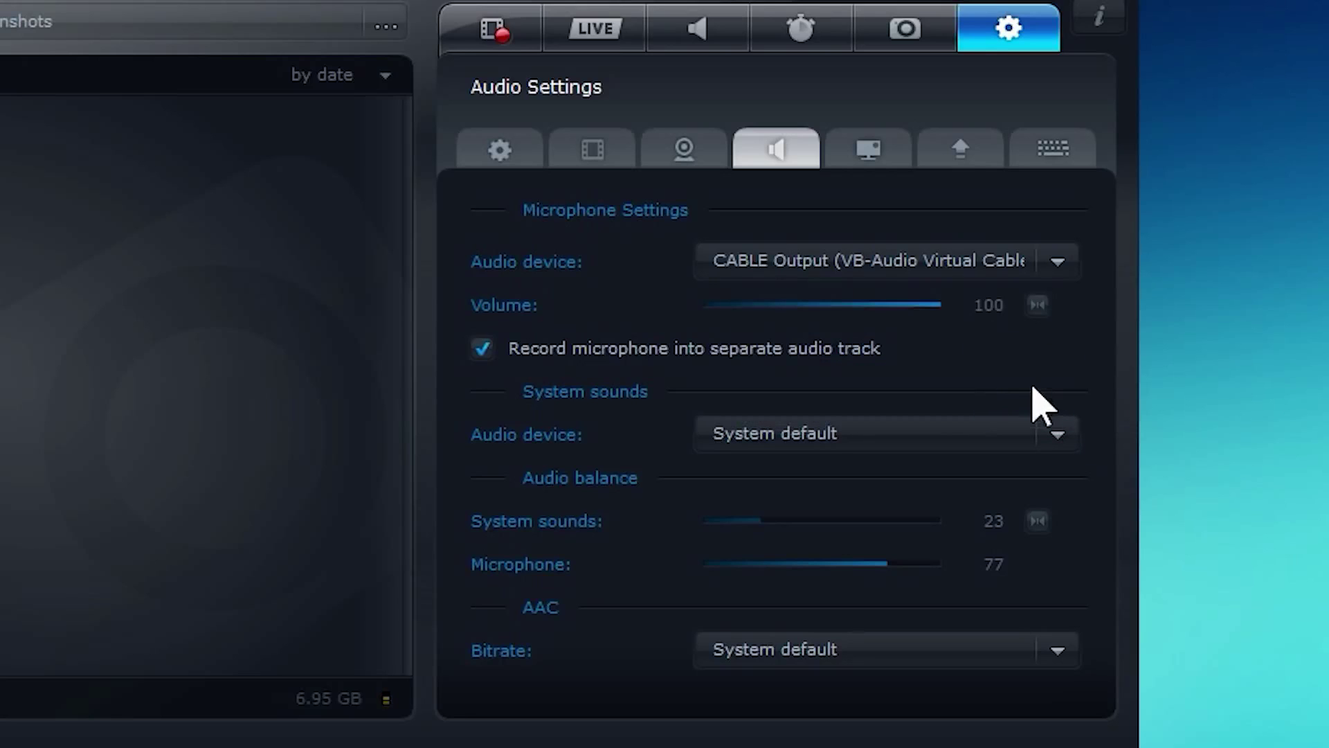
{"action": "left_click", "coordinate": [1037, 268]}
{"action": "left_click", "coordinate": [1059, 262]}
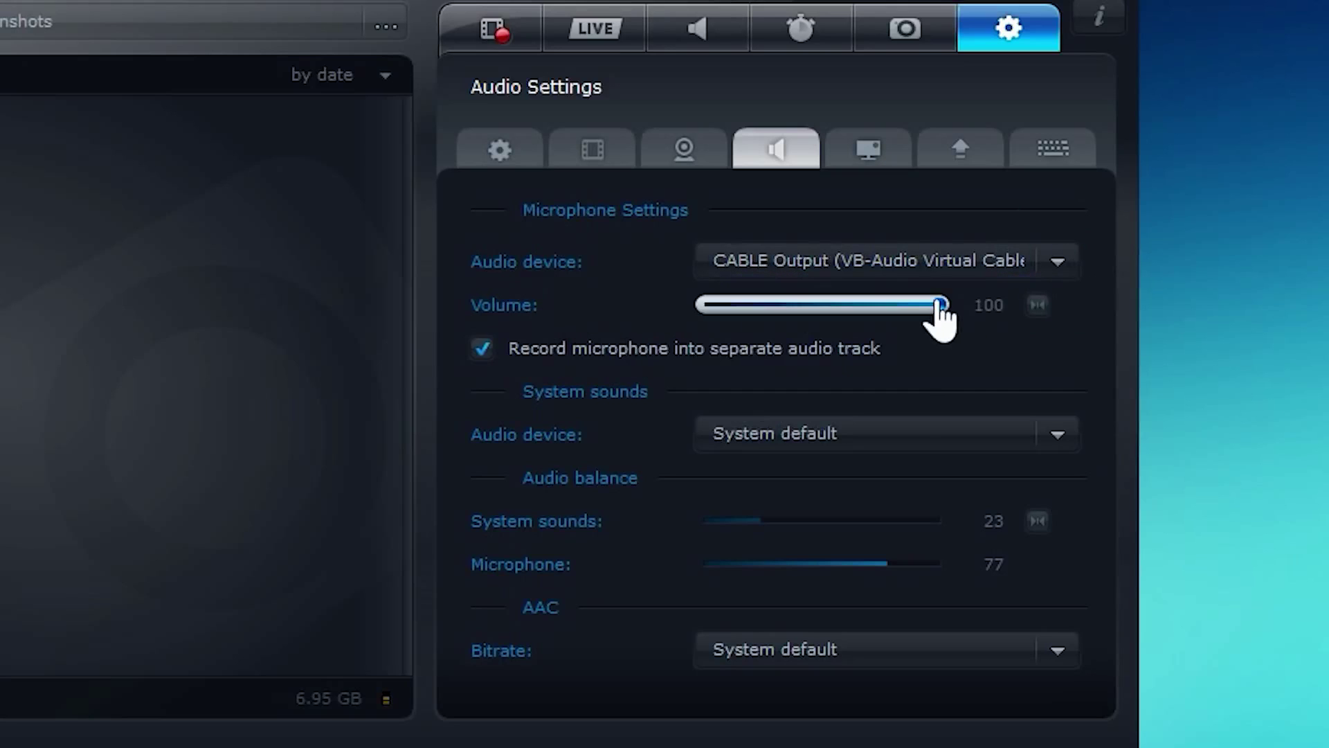
{"action": "left_click_drag", "start_coordinate": [938, 305], "coordinate": [1029, 318]}
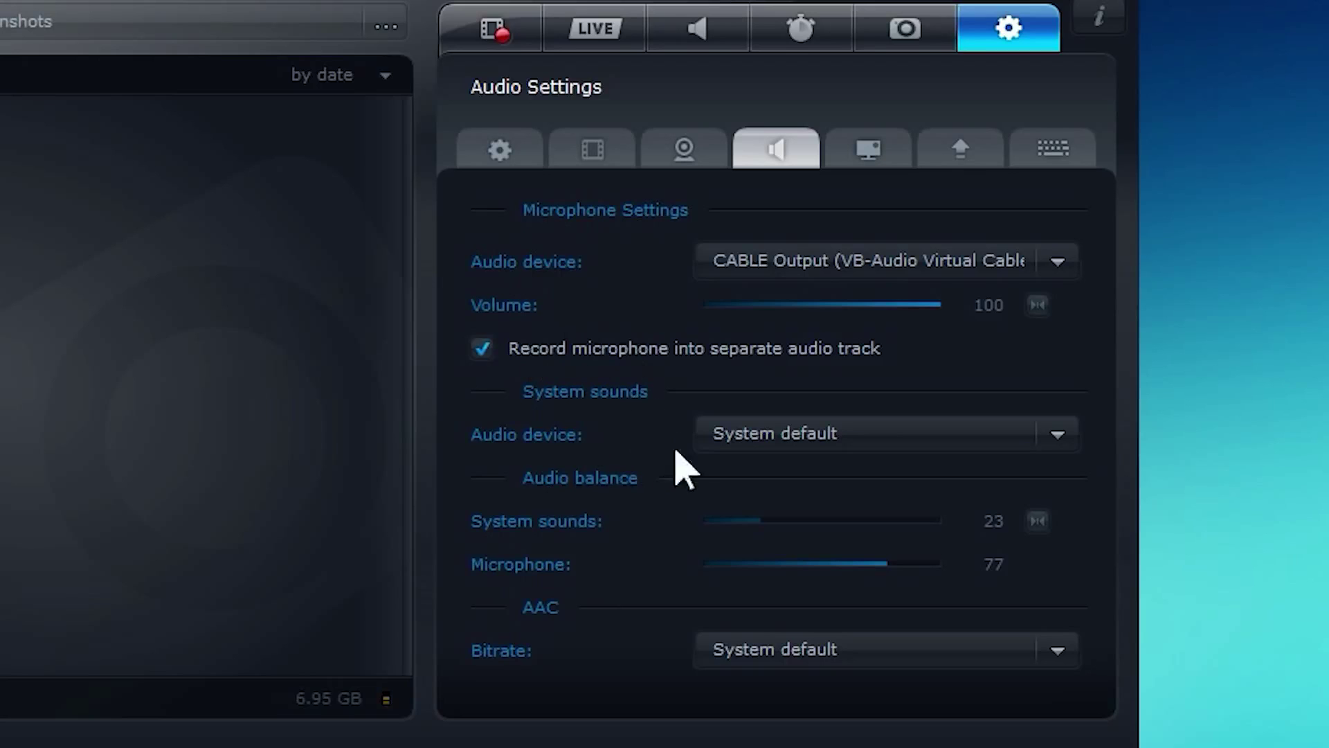
Step: Check the available audio devices for system sounds and the AAC bitrate options
{"action": "left_click", "coordinate": [761, 440]}
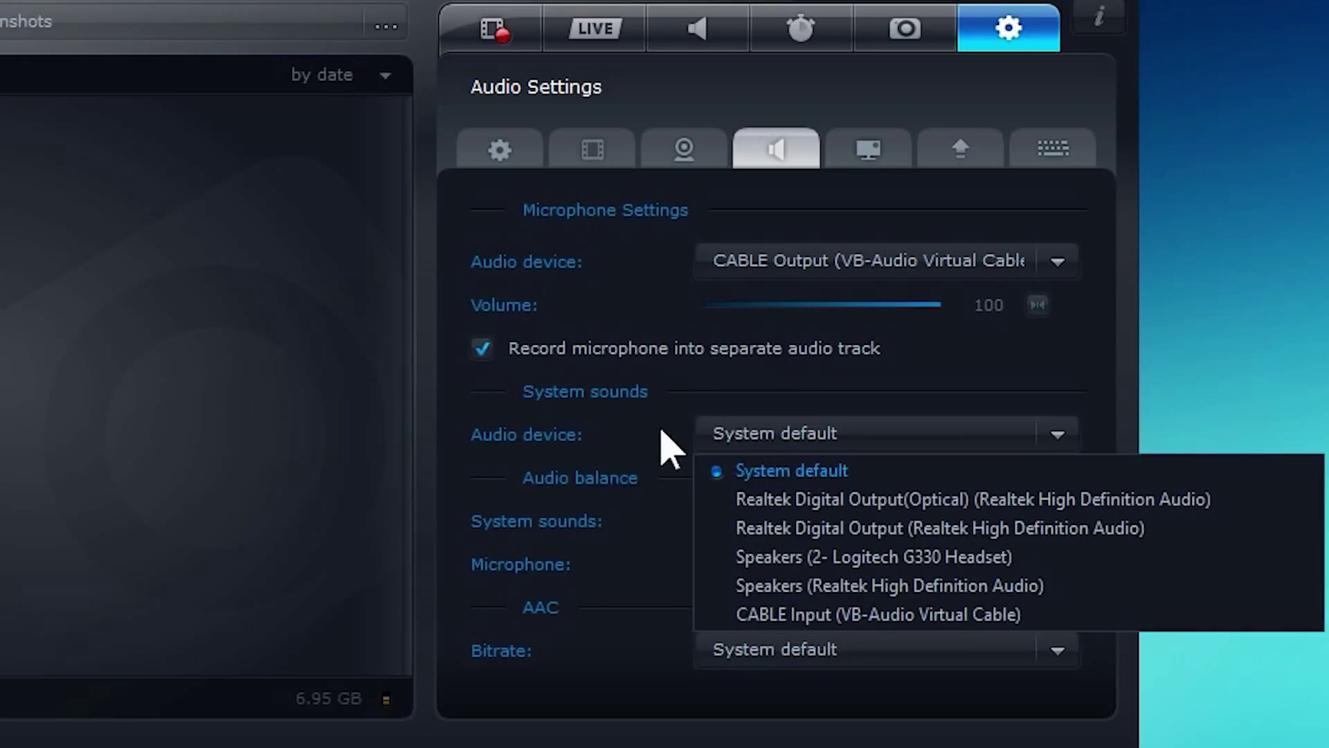
{"action": "left_click", "coordinate": [629, 446]}
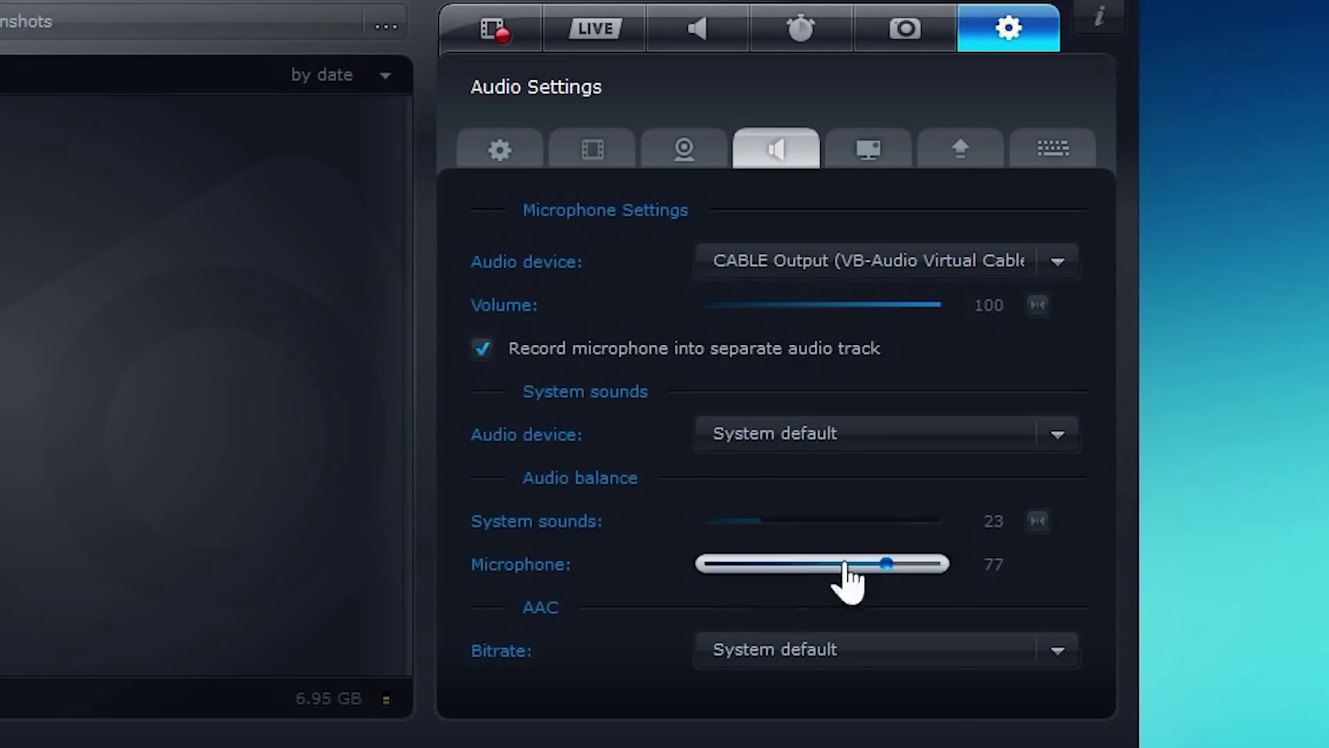
{"action": "left_click", "coordinate": [874, 658]}
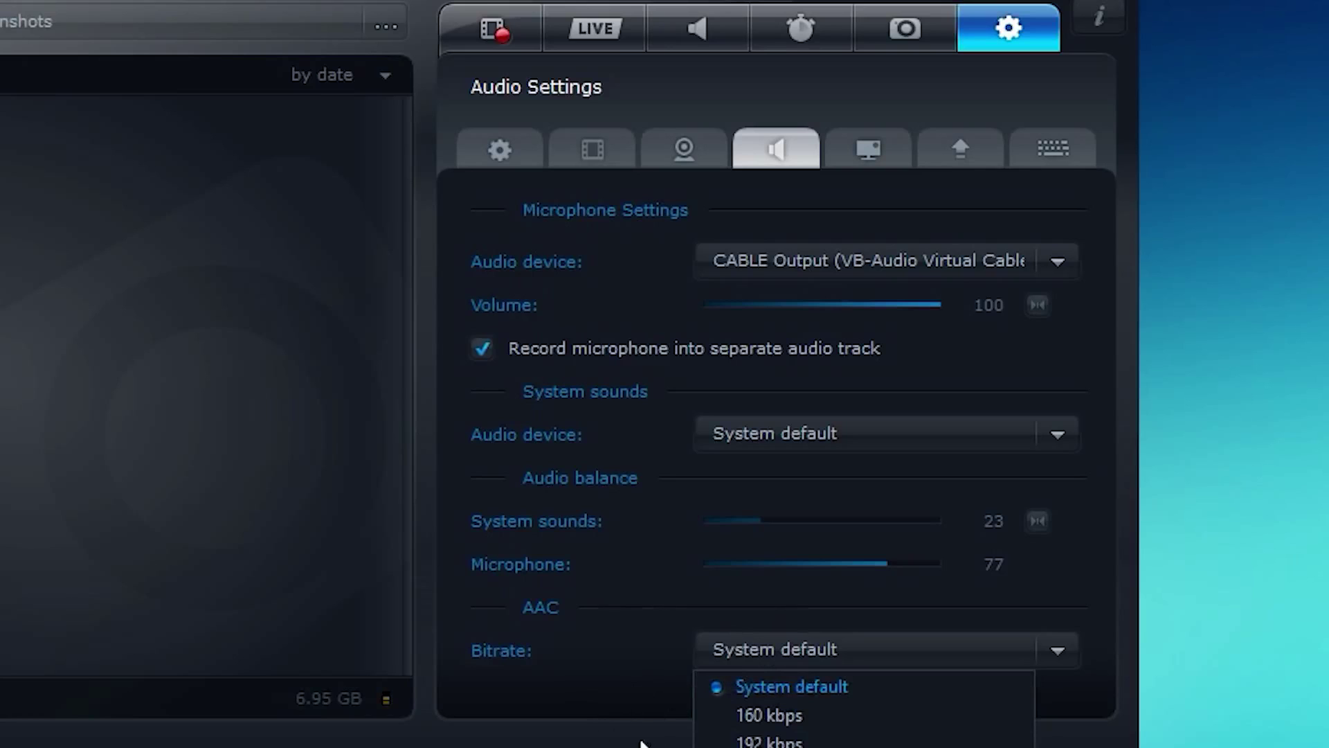
{"action": "left_click", "coordinate": [633, 659]}
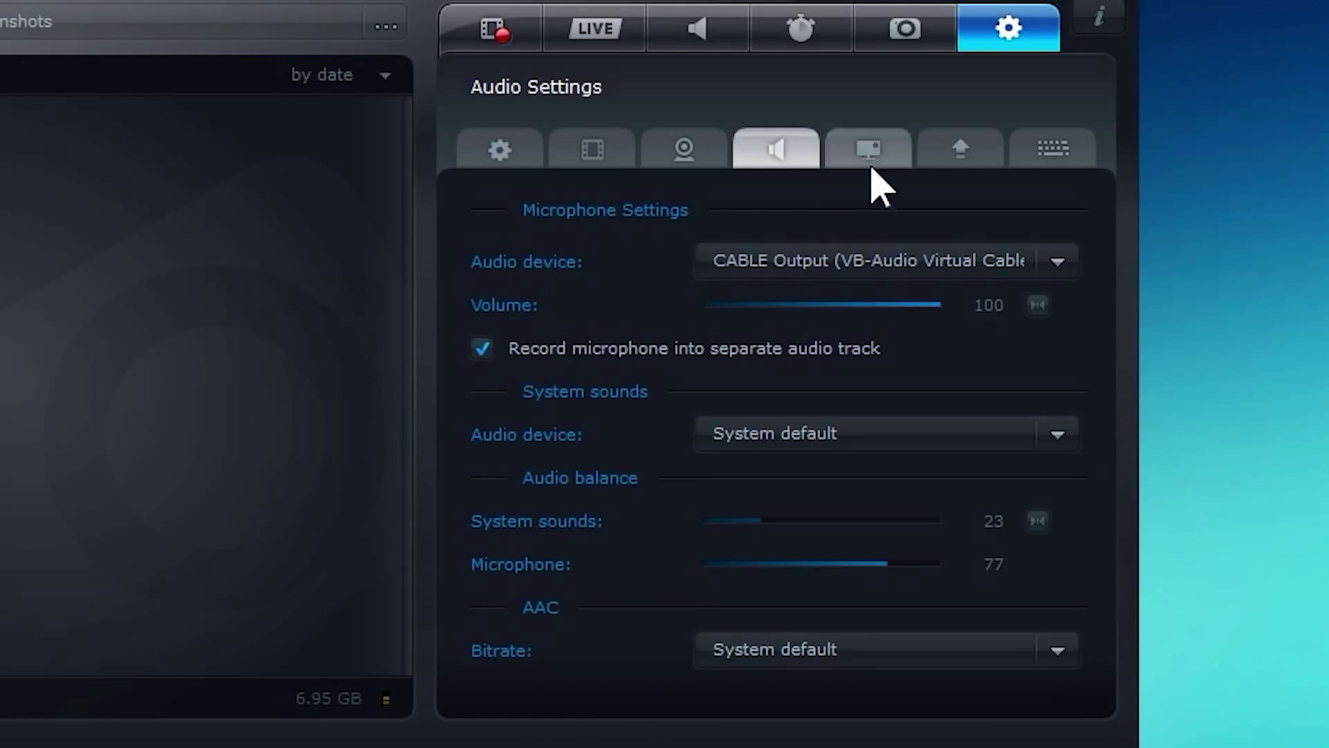
Step: Review the HUD settings and the export settings, including the hardware acceleration options for video encoding
{"action": "left_click", "coordinate": [862, 154]}
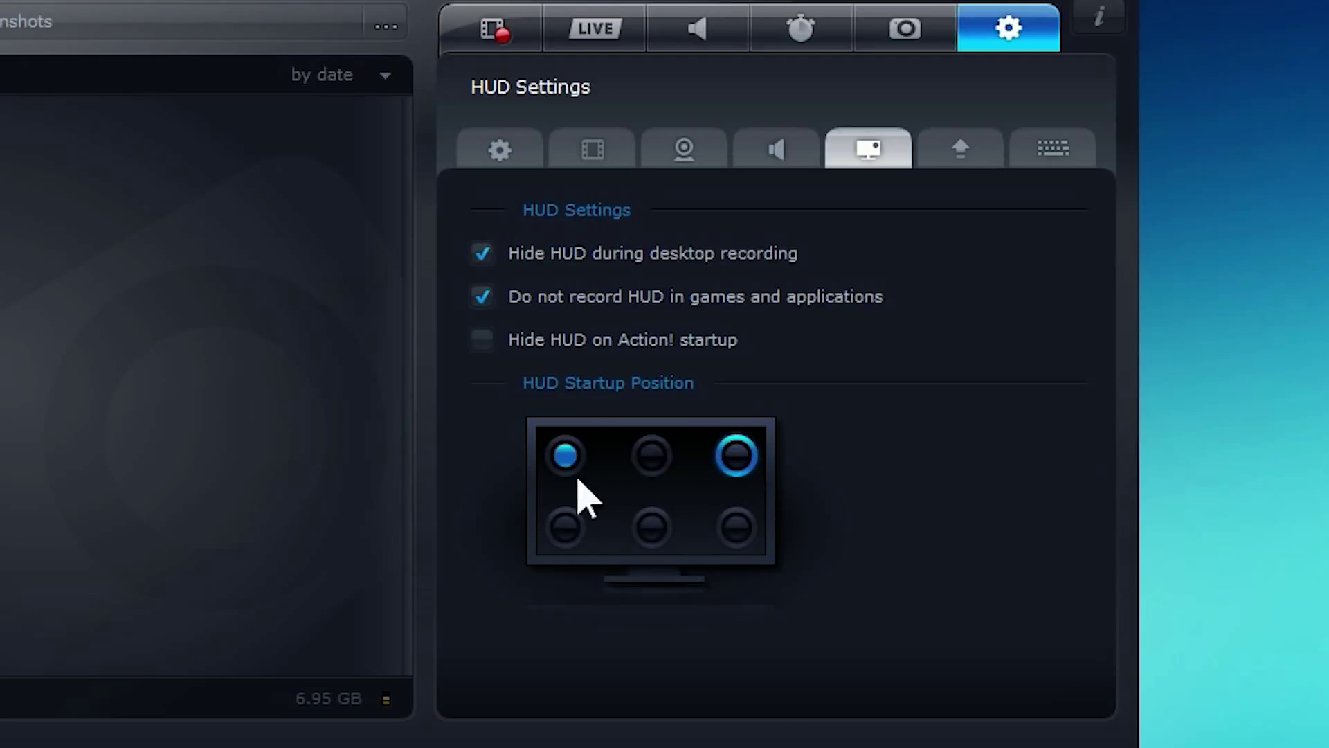
{"action": "left_click", "coordinate": [964, 156]}
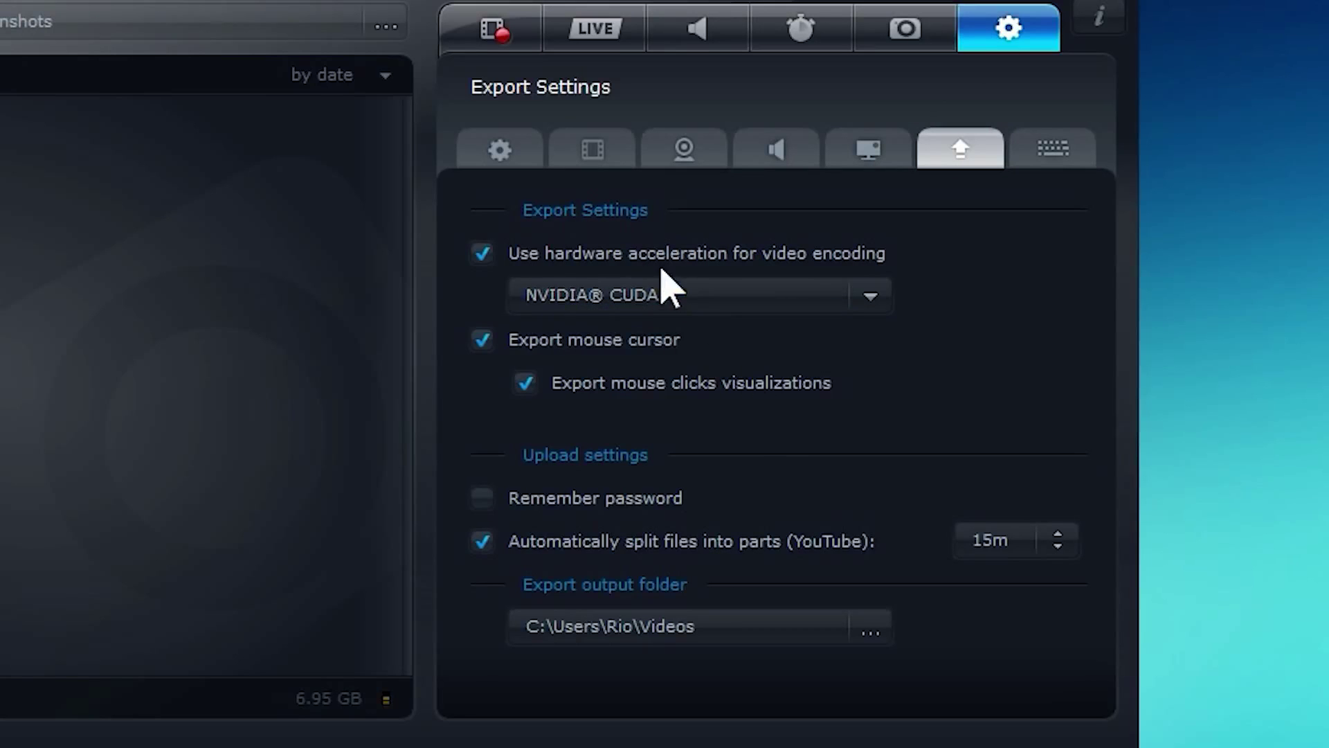
{"action": "left_click", "coordinate": [869, 292]}
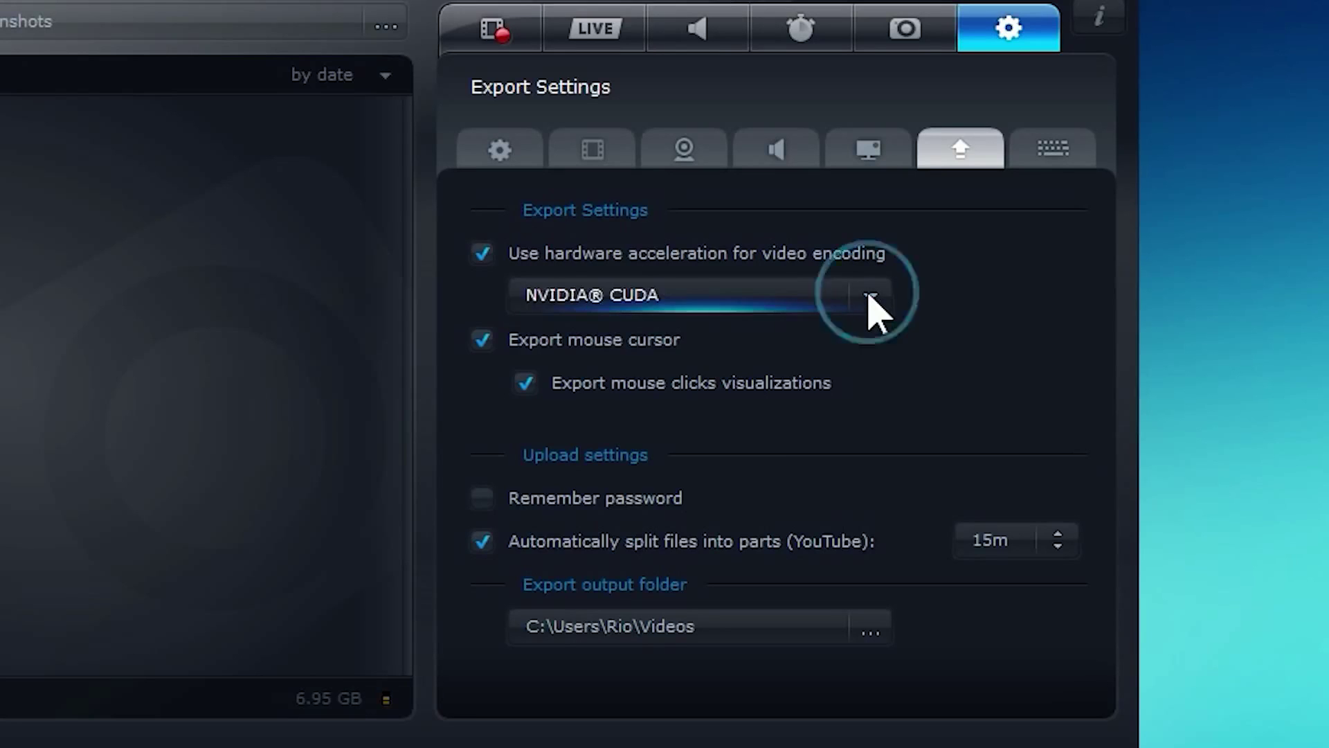
{"action": "left_click", "coordinate": [869, 292]}
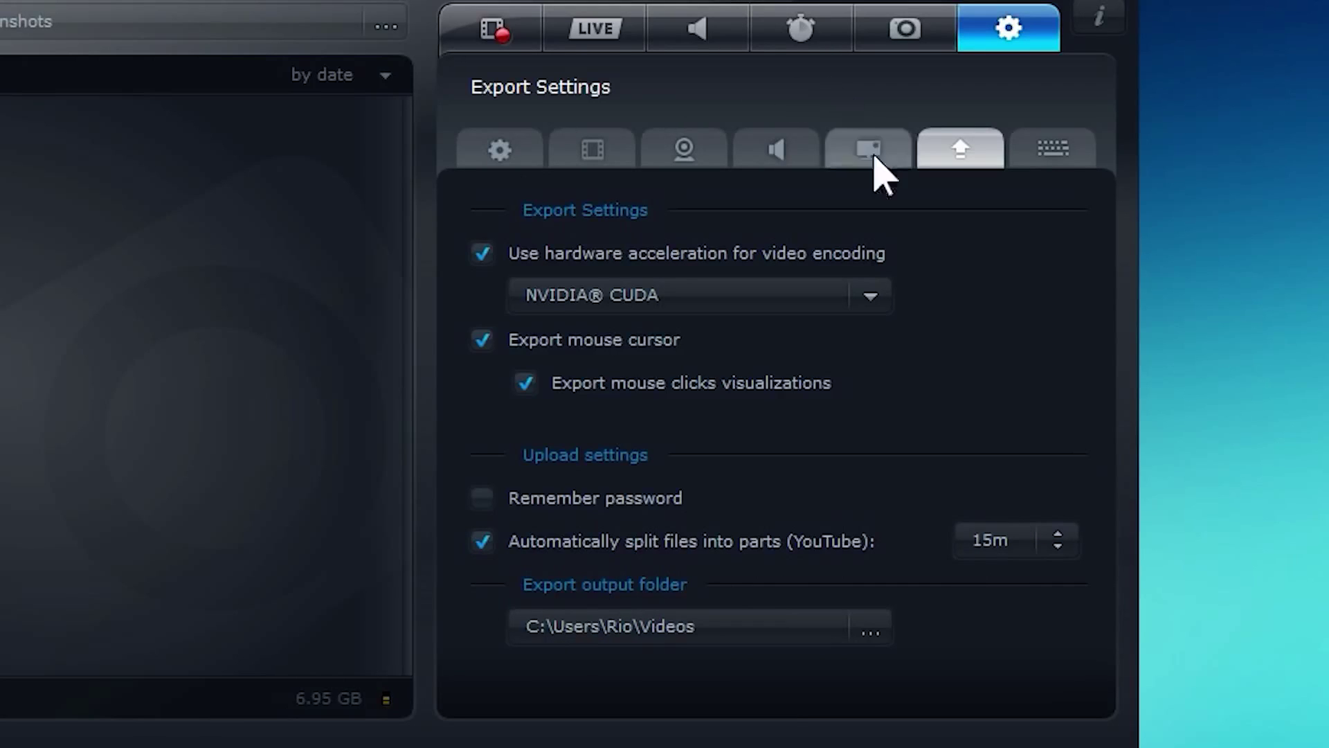
Step: Review the hotkeys assigned to recording functions, checking the Record Audio and Benchmarking entries
{"action": "left_click", "coordinate": [1060, 174]}
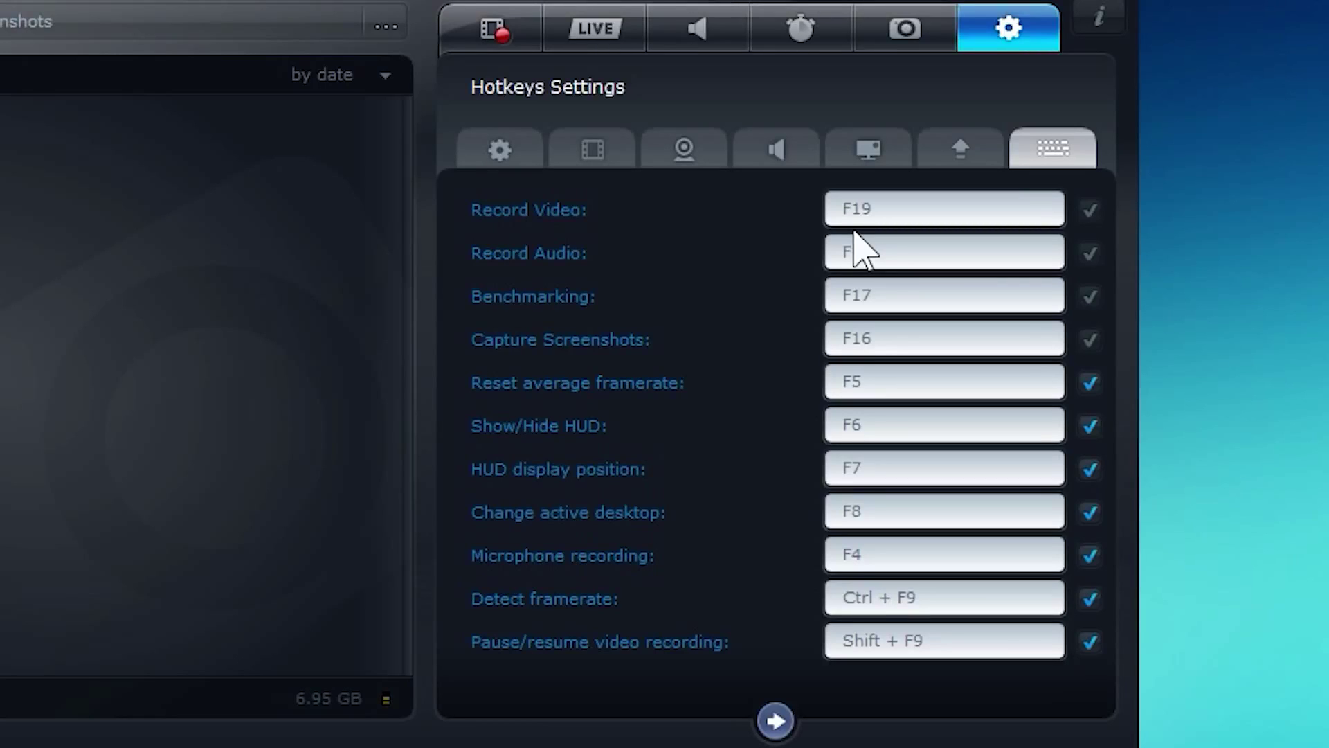
{"action": "left_click", "coordinate": [899, 248]}
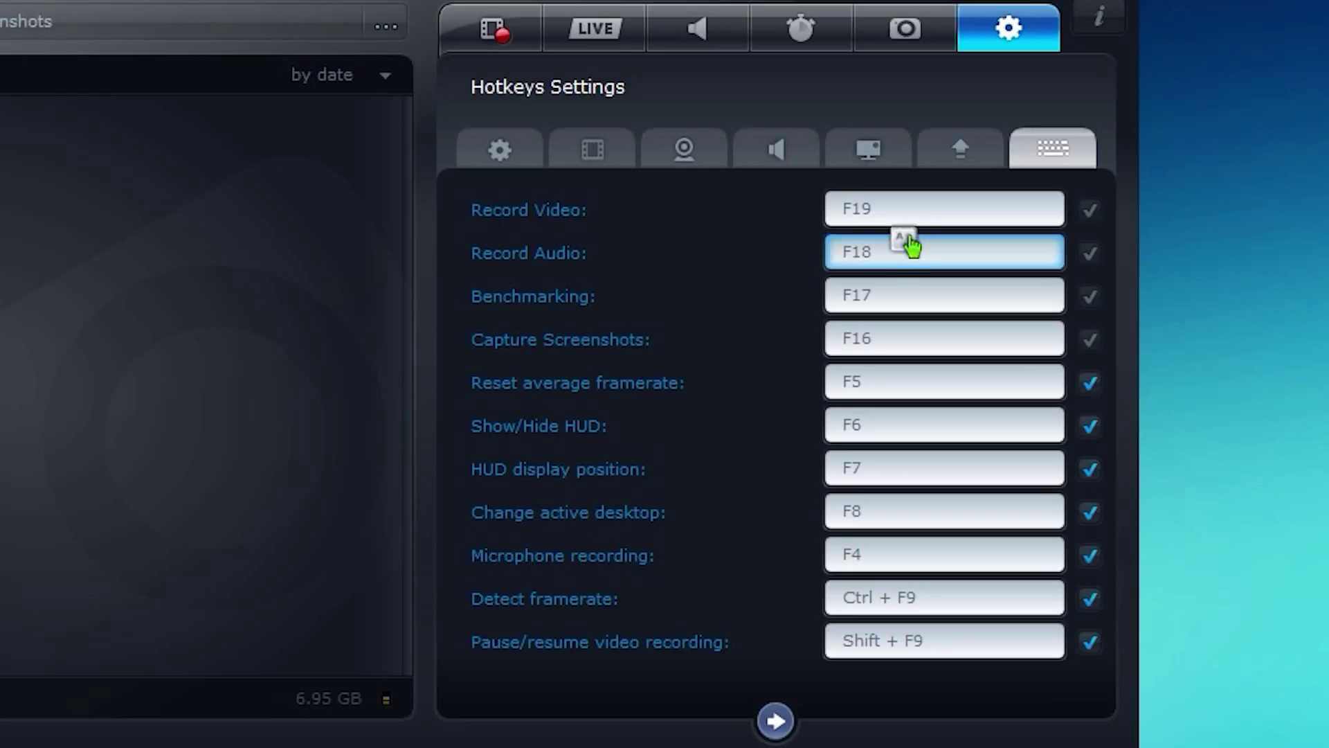
{"action": "left_click", "coordinate": [896, 290]}
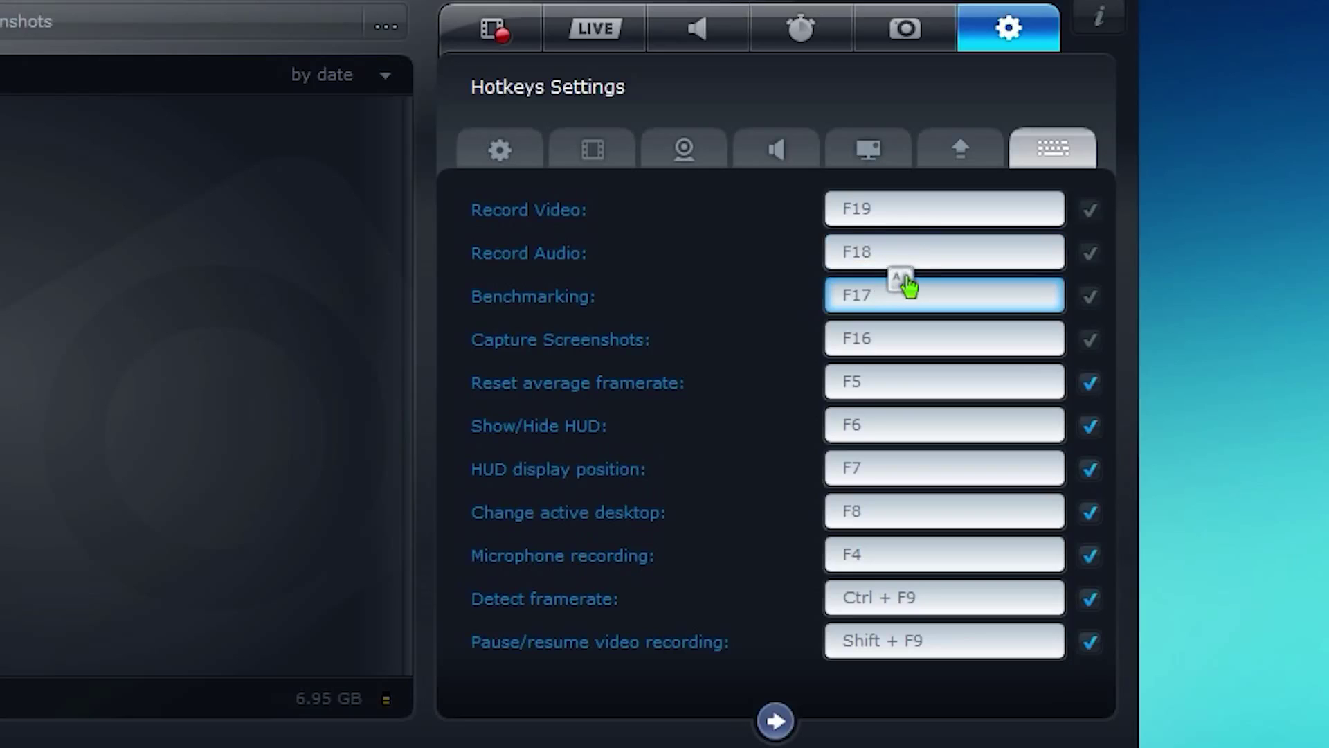
{"action": "left_click", "coordinate": [910, 253]}
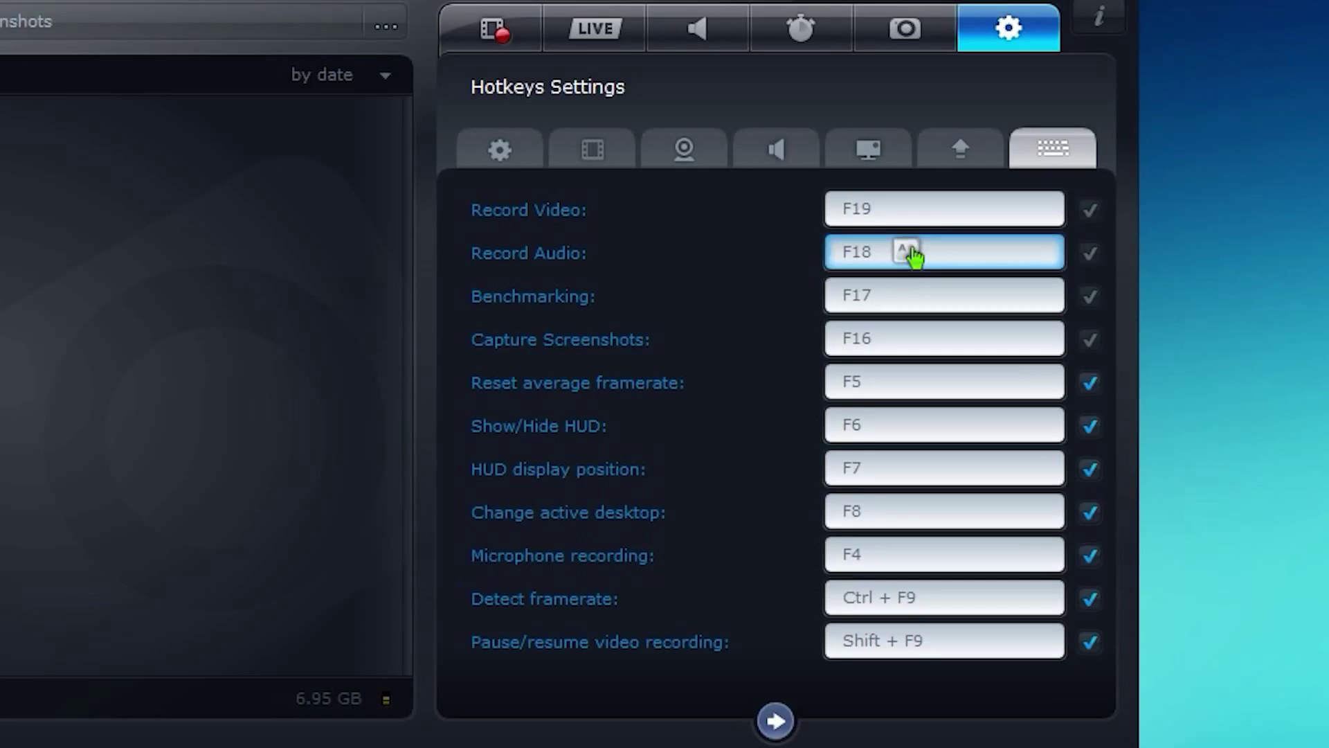
{"action": "left_click", "coordinate": [911, 291]}
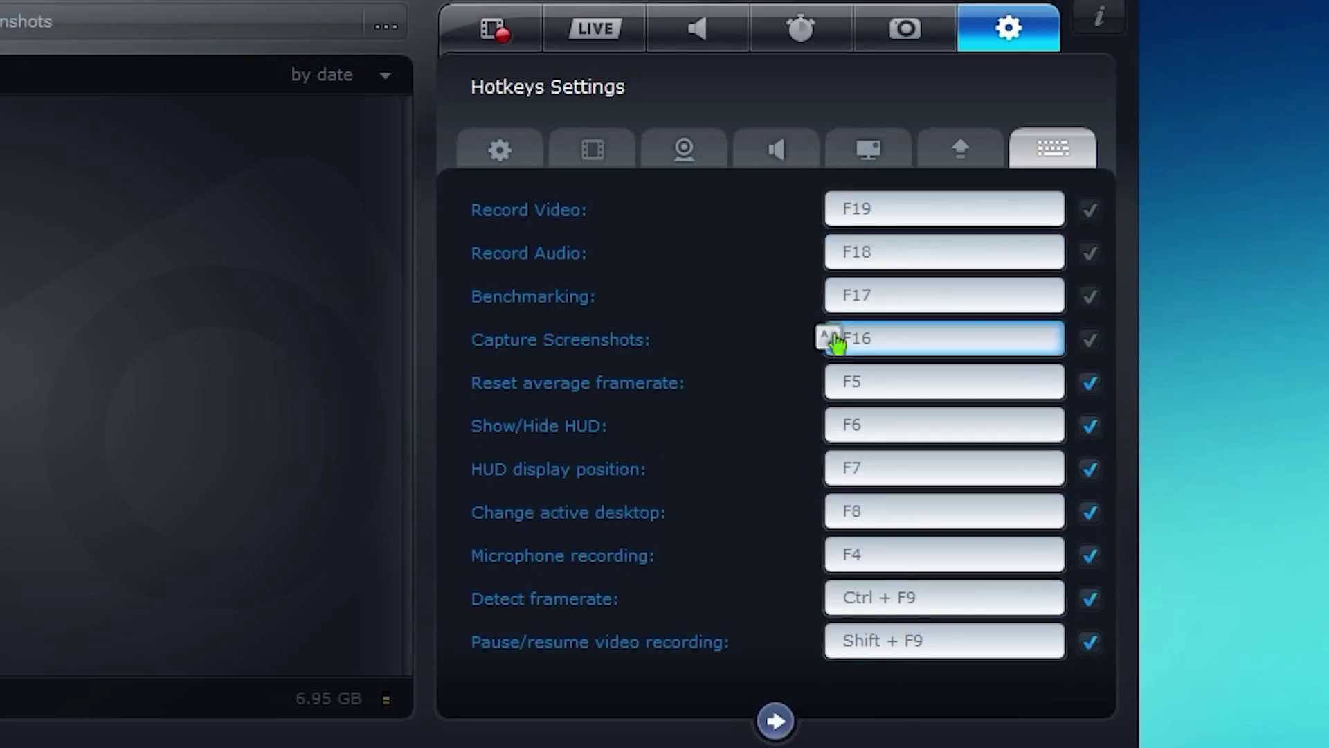
Step: Set the Webcam hotkey to F4 among the additional hotkeys
{"action": "left_click", "coordinate": [777, 721]}
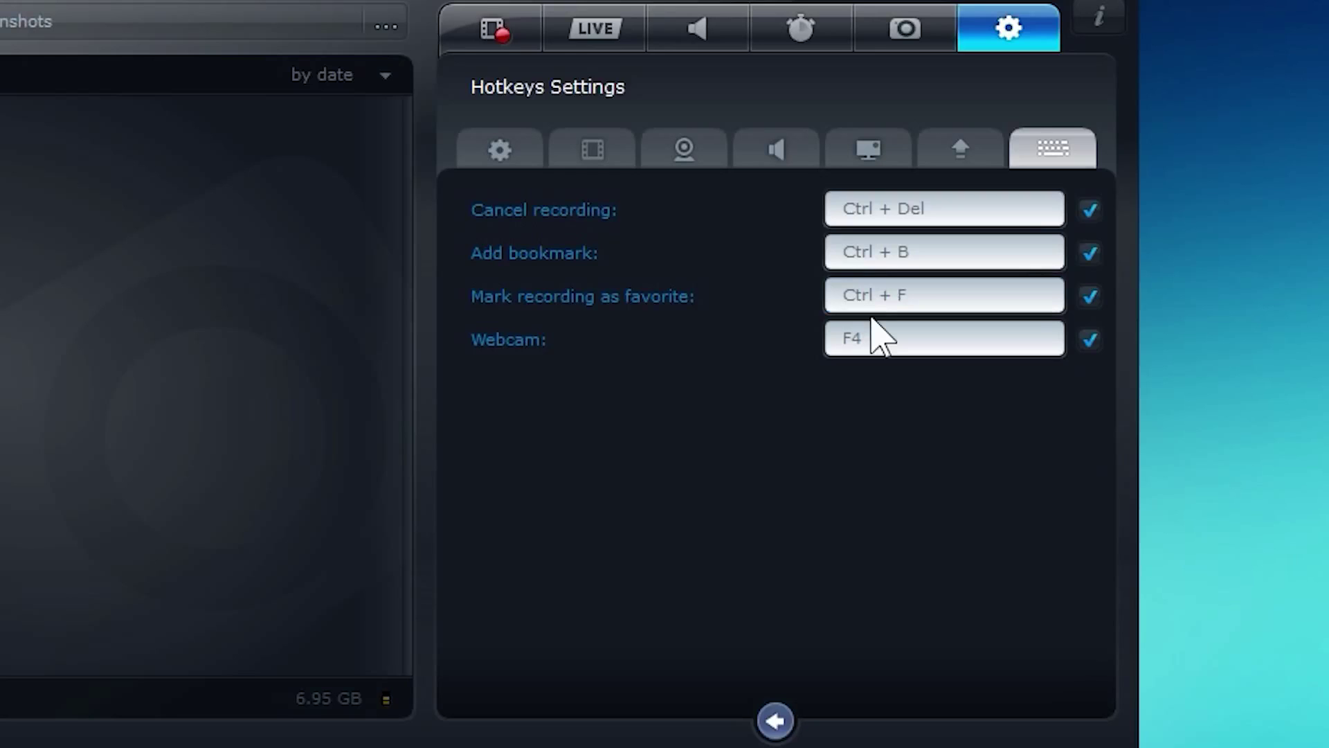
{"action": "left_click", "coordinate": [893, 312]}
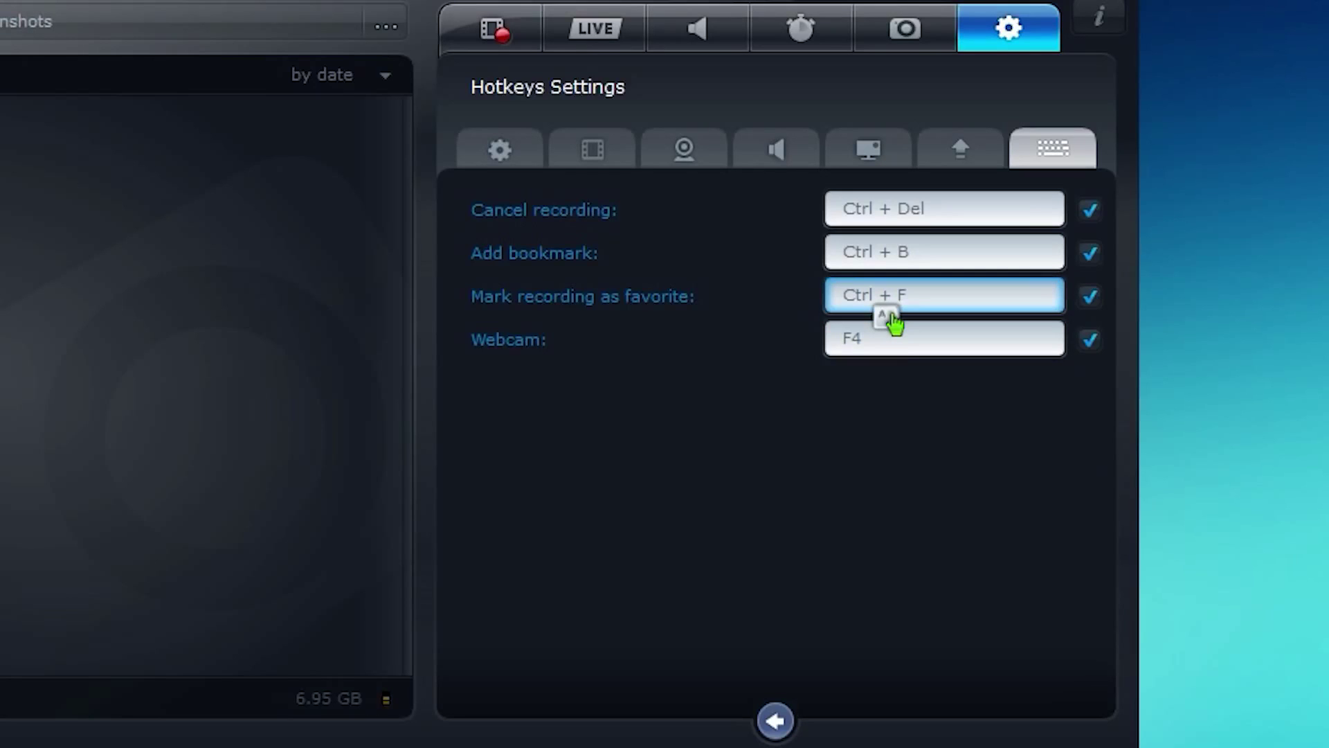
{"action": "left_click", "coordinate": [892, 341]}
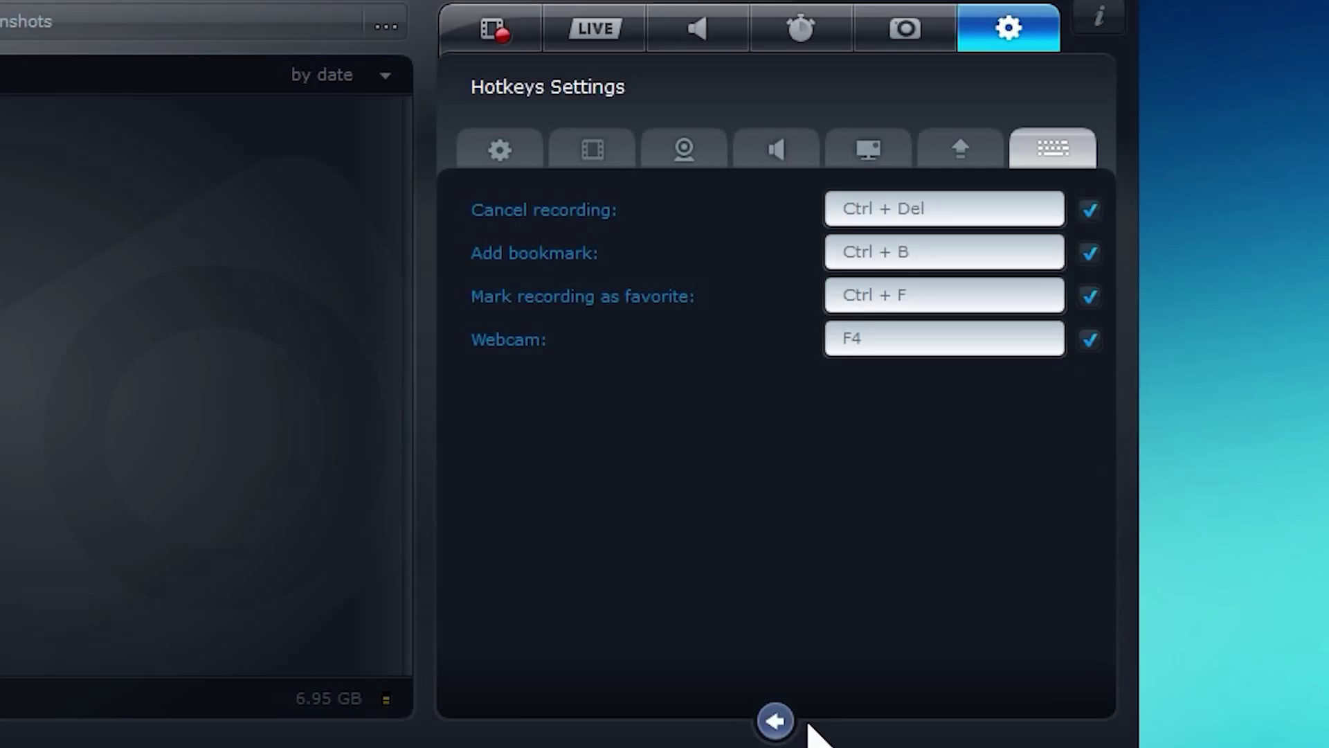
{"action": "left_click", "coordinate": [859, 344]}
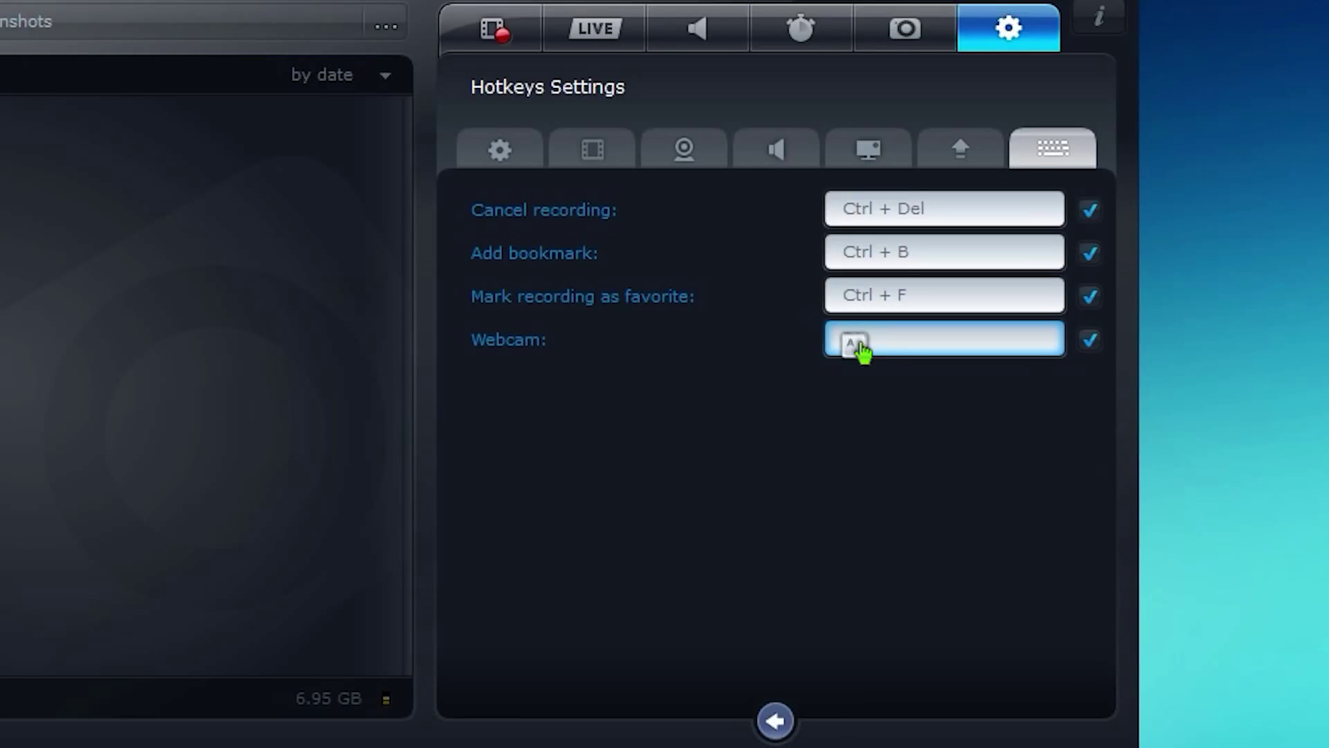
{"action": "key", "text": "F4"}
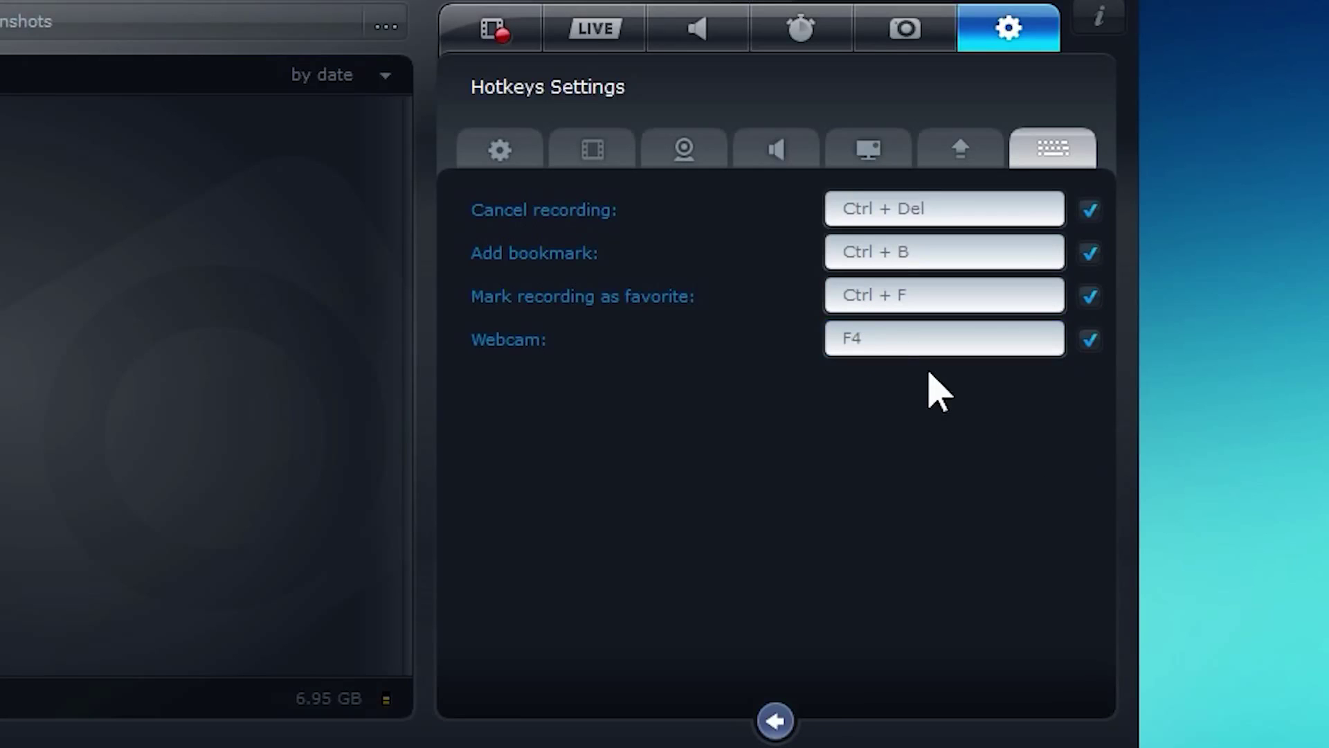
Step: Compare the hotkey assignments across both pages of the hotkeys settings
{"action": "left_click", "coordinate": [776, 721]}
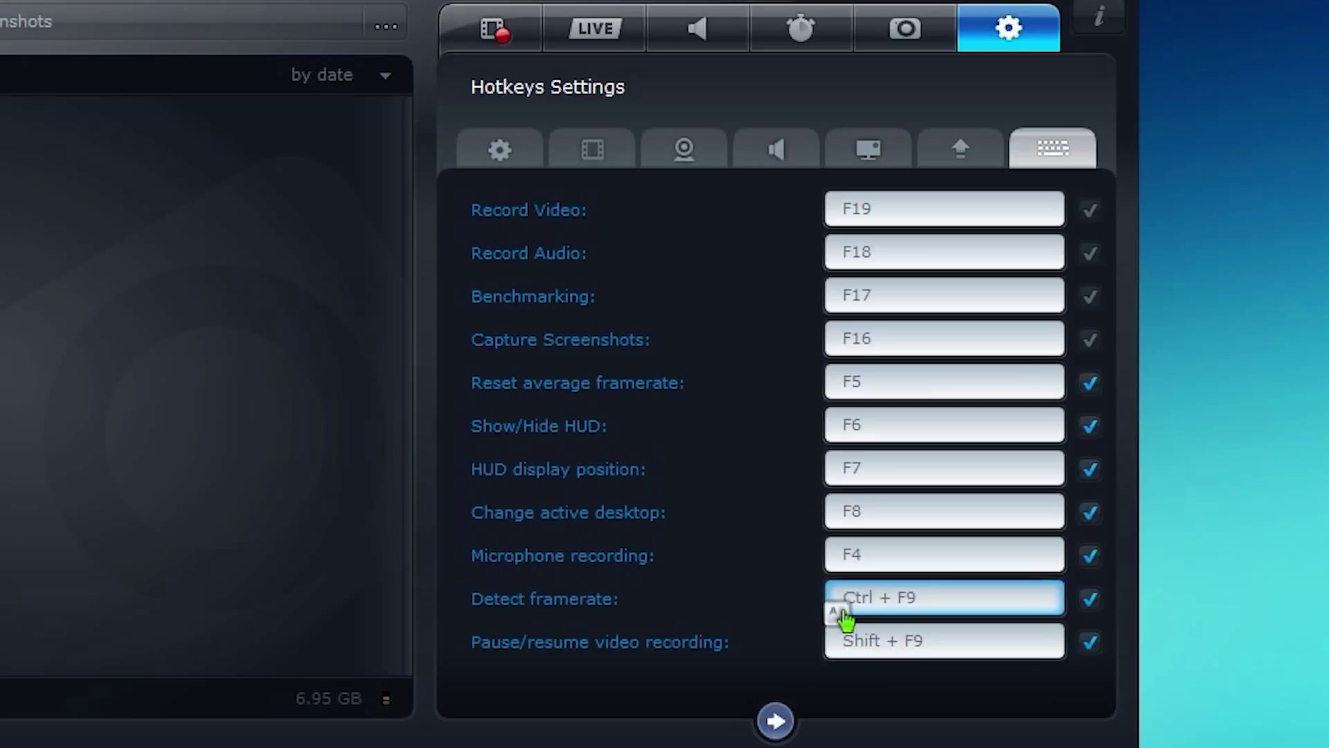
{"action": "left_click", "coordinate": [775, 721]}
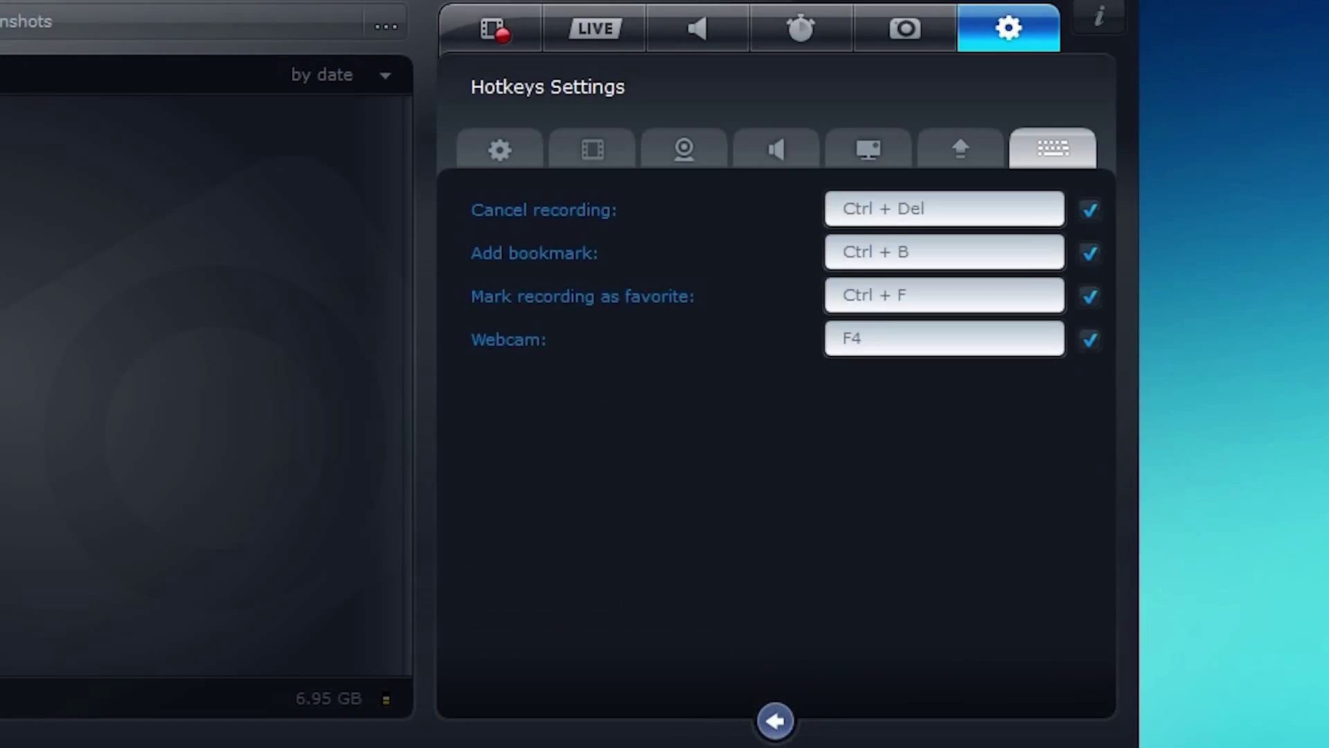
{"action": "left_click", "coordinate": [789, 722]}
{"action": "left_click", "coordinate": [773, 720]}
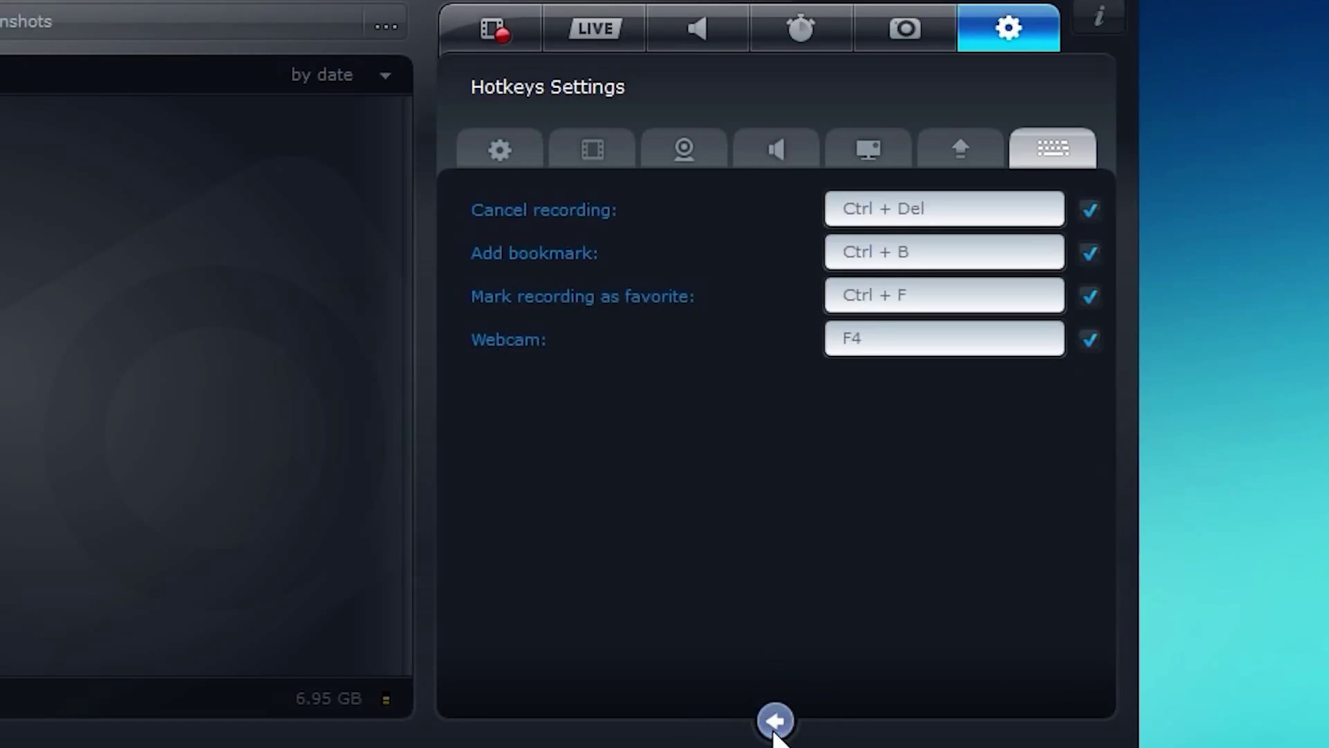
{"action": "left_click", "coordinate": [775, 720]}
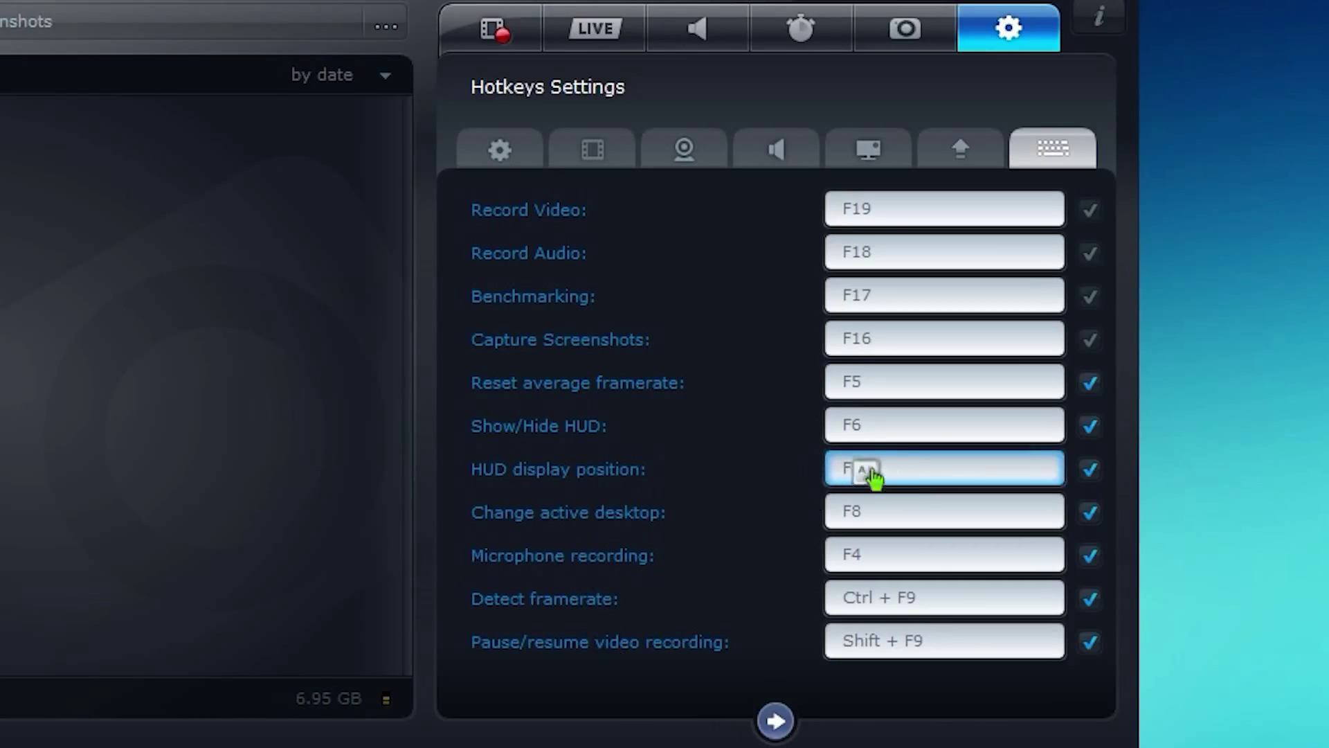
{"action": "left_click", "coordinate": [862, 255]}
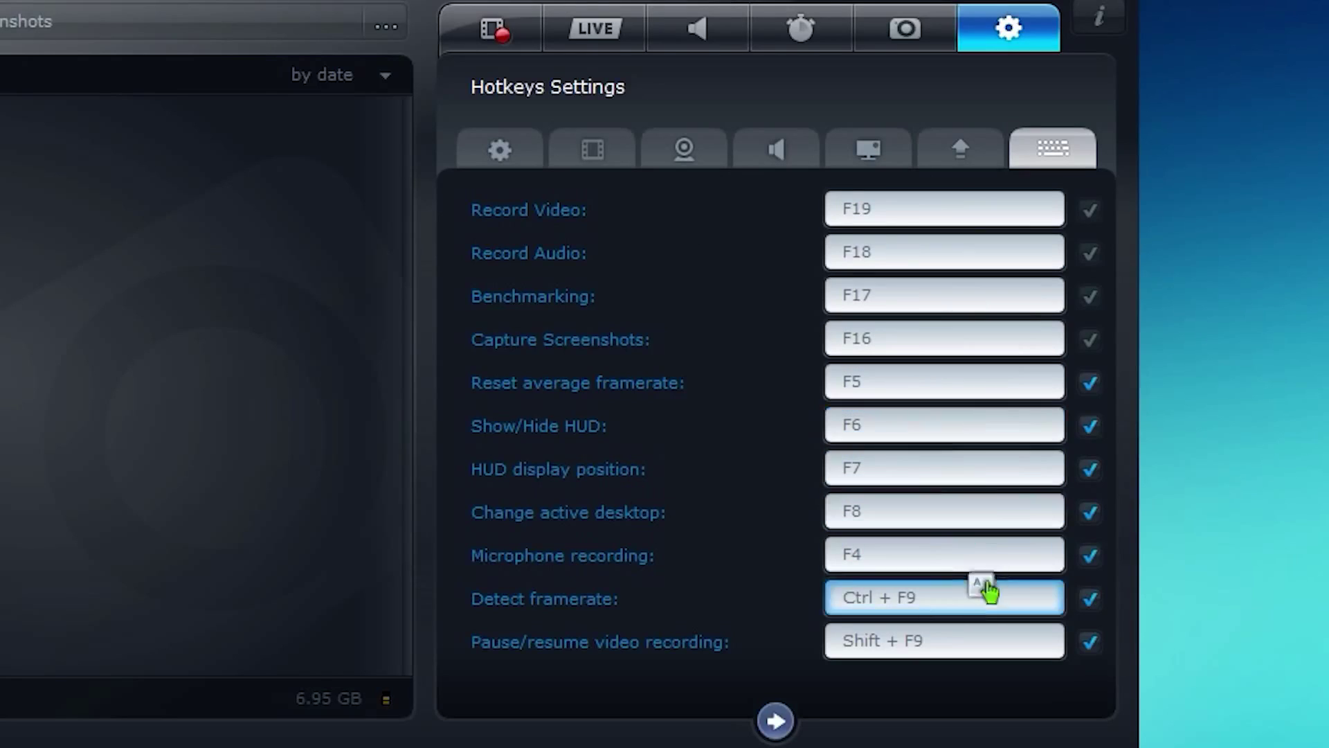
{"action": "left_click", "coordinate": [772, 720]}
{"action": "left_click", "coordinate": [776, 720]}
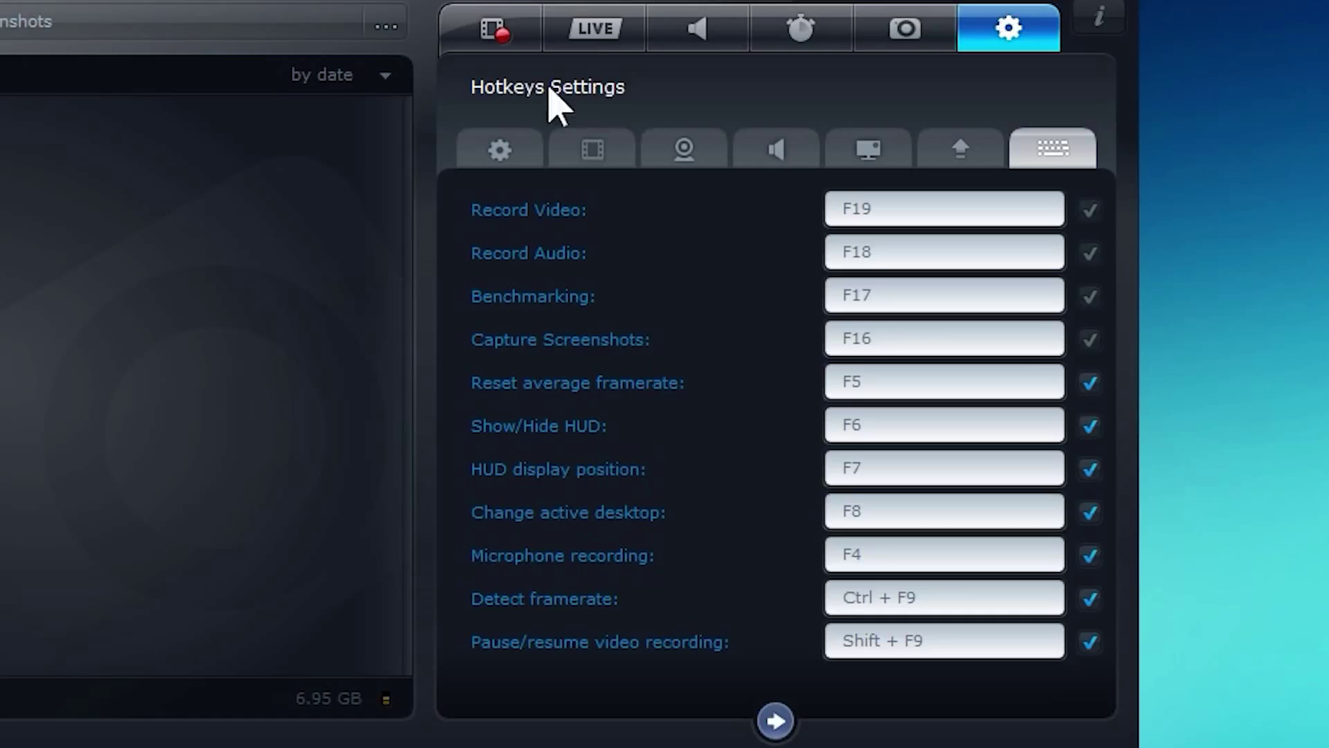
Step: Return to the Video Recording settings to view the overall recording setup
{"action": "left_click", "coordinate": [489, 43]}
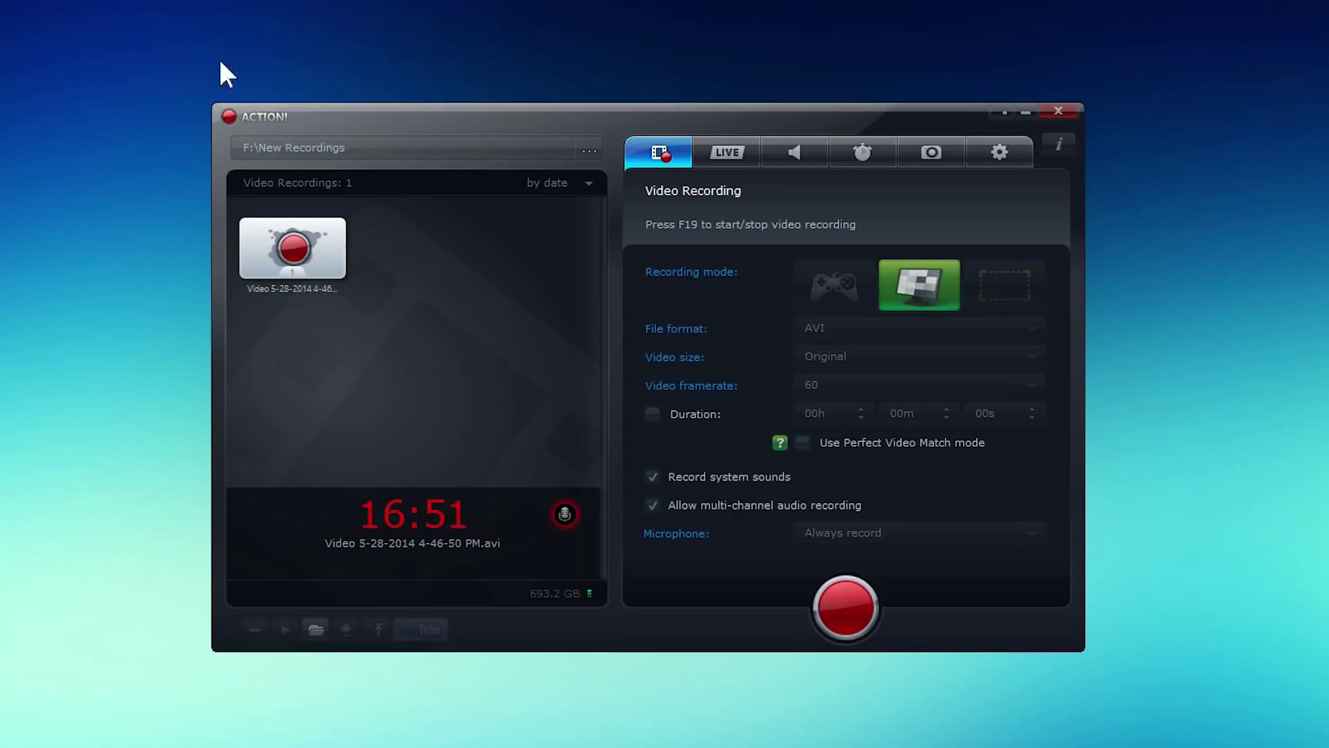
{"action": "left_click_drag", "start_coordinate": [208, 102], "coordinate": [1118, 671]}
{"action": "left_click_drag", "start_coordinate": [1076, 640], "coordinate": [1088, 655]}
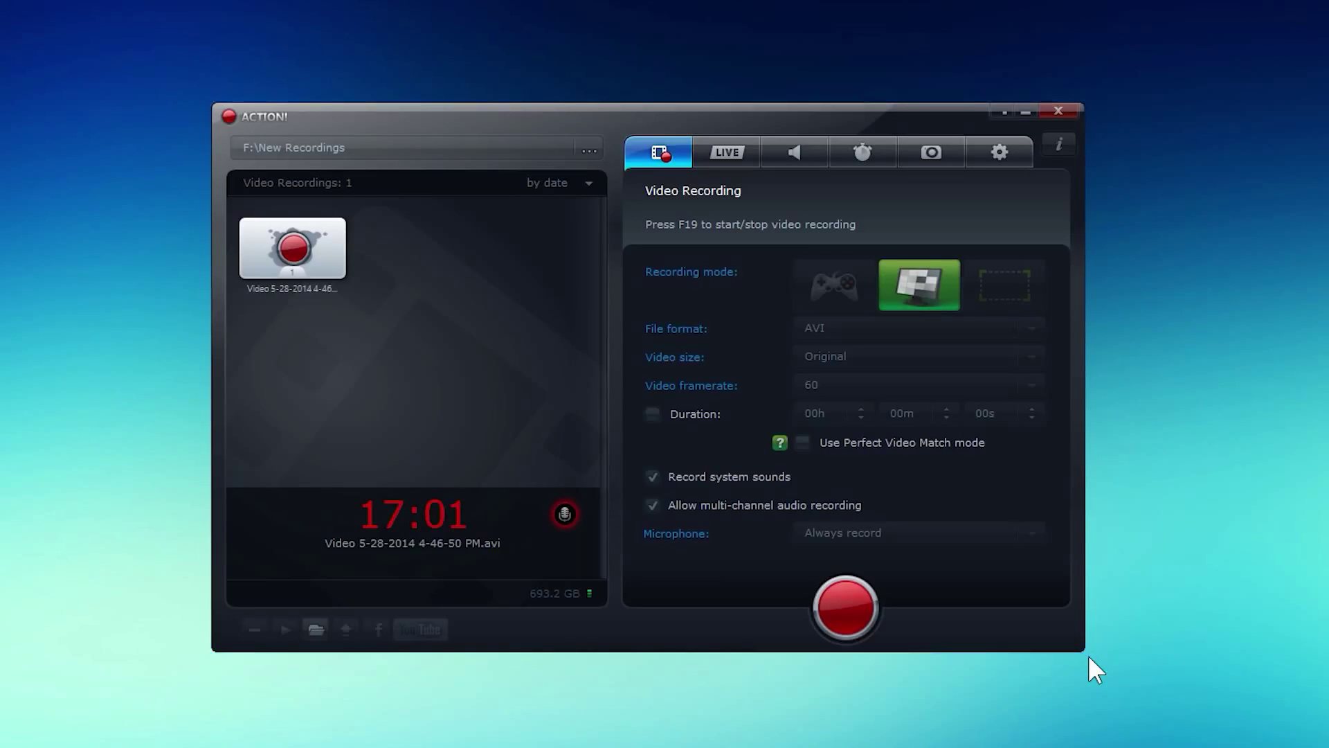